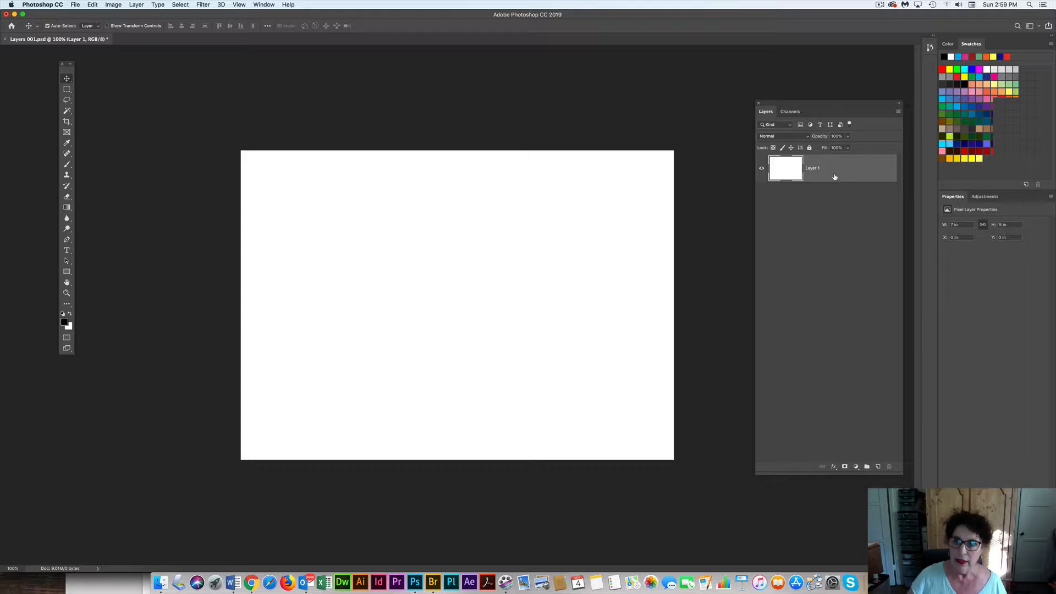
Make two duplicates of the white Layer 1, giving a stack of three identical layers
left_click_drag(834, 170, 880, 468)
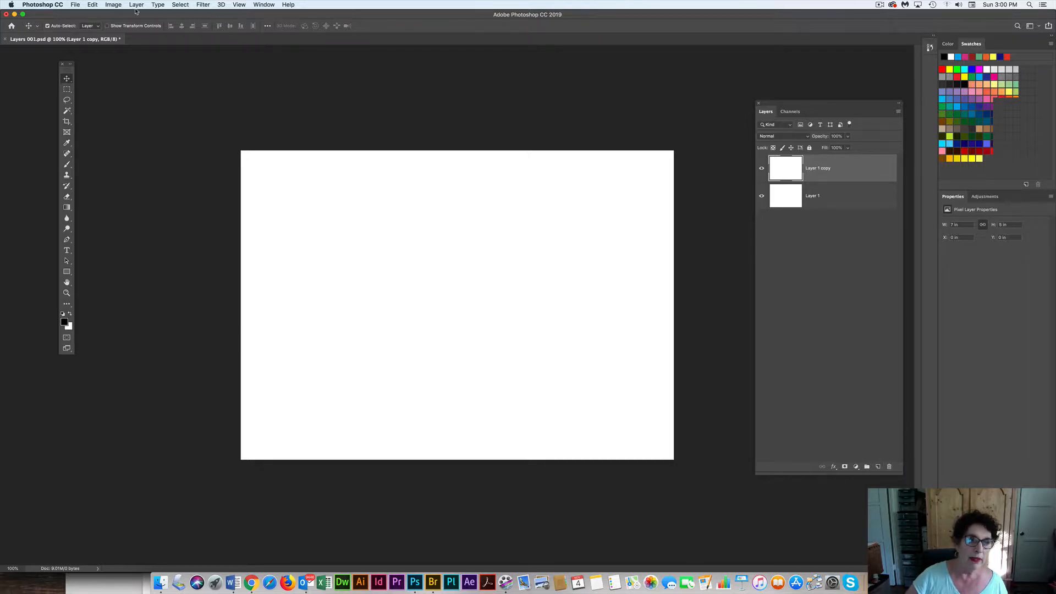
left_click(129, 5)
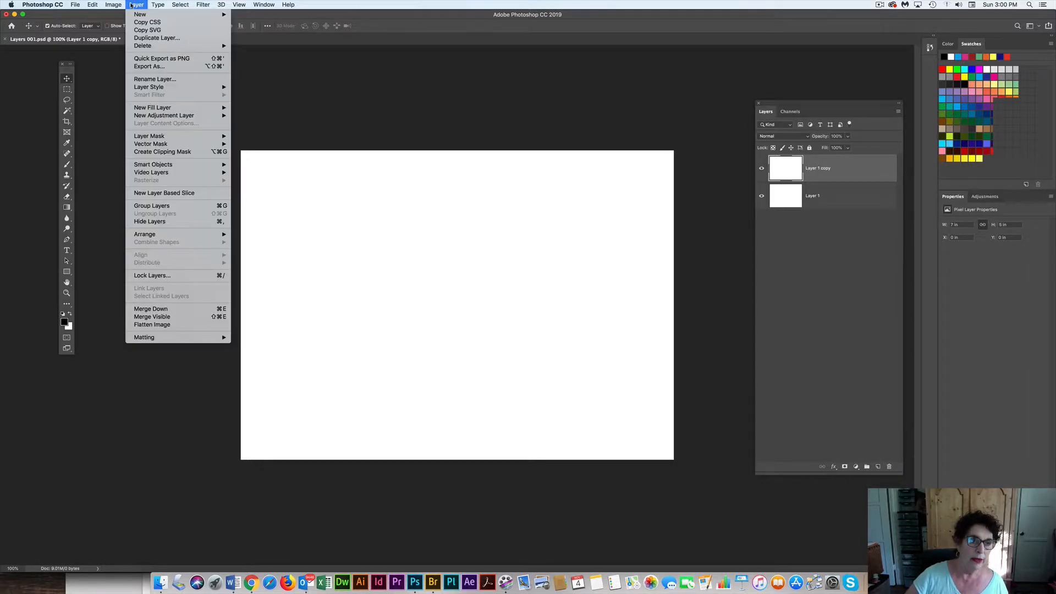
mouse_move(144, 15)
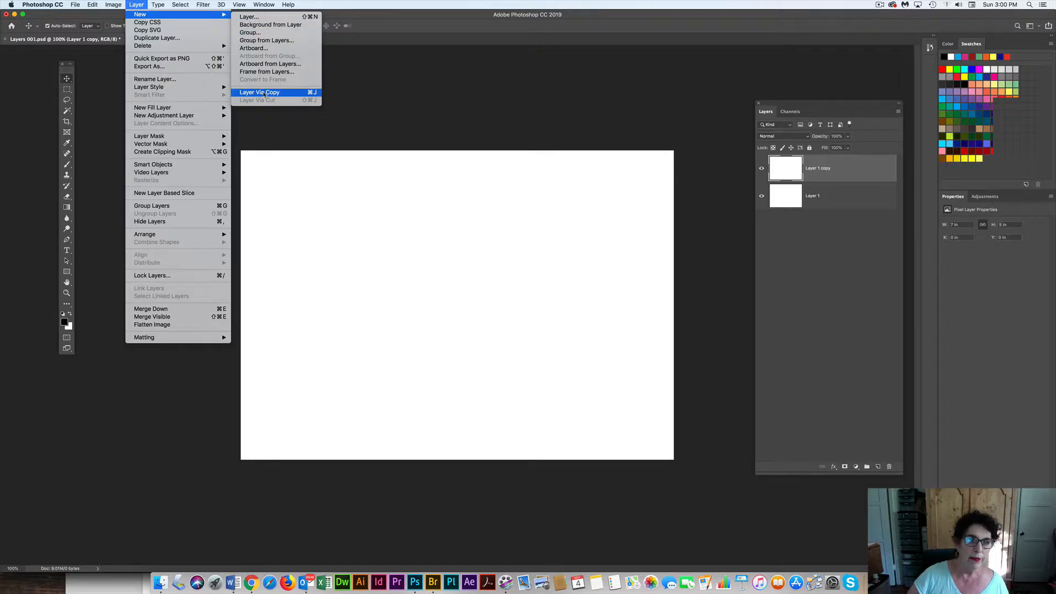
left_click(314, 97)
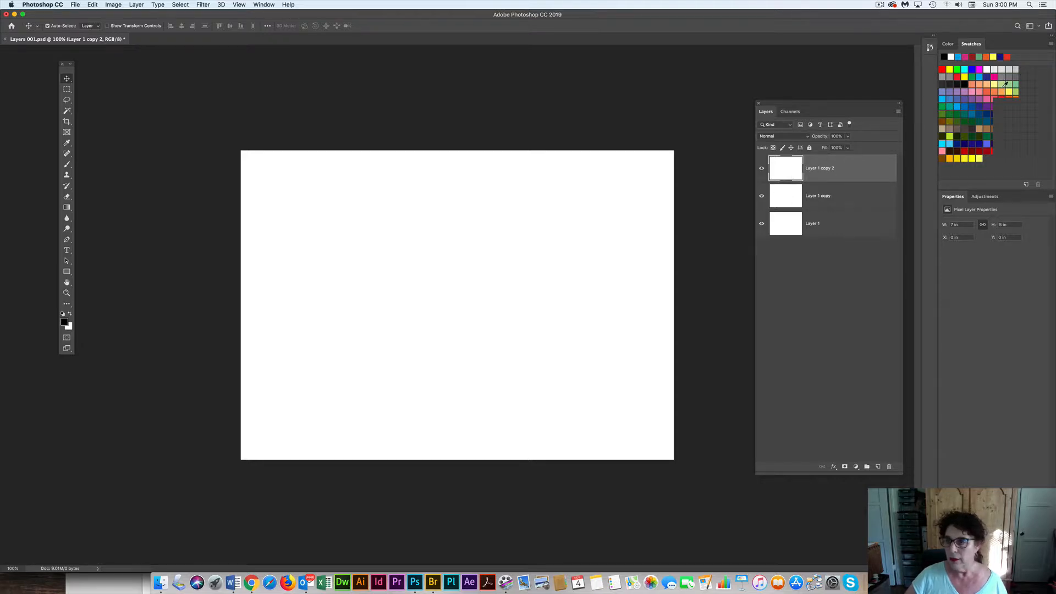
Fill the topmost layer, Layer 1 copy 2, with bright blue as the foreground color at 100% opacity and hide it
left_click(981, 77)
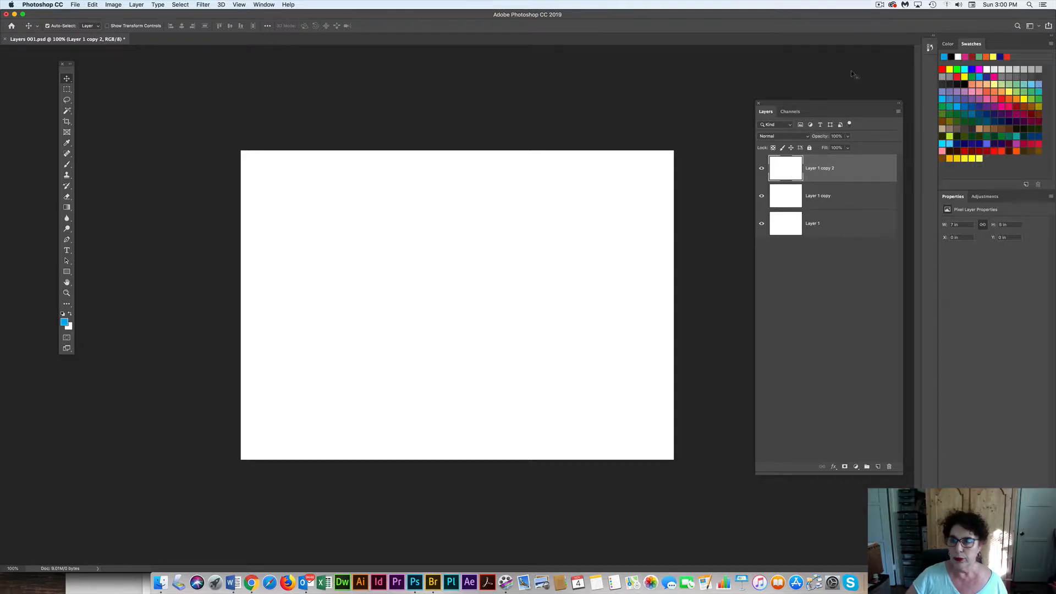
left_click(92, 5)
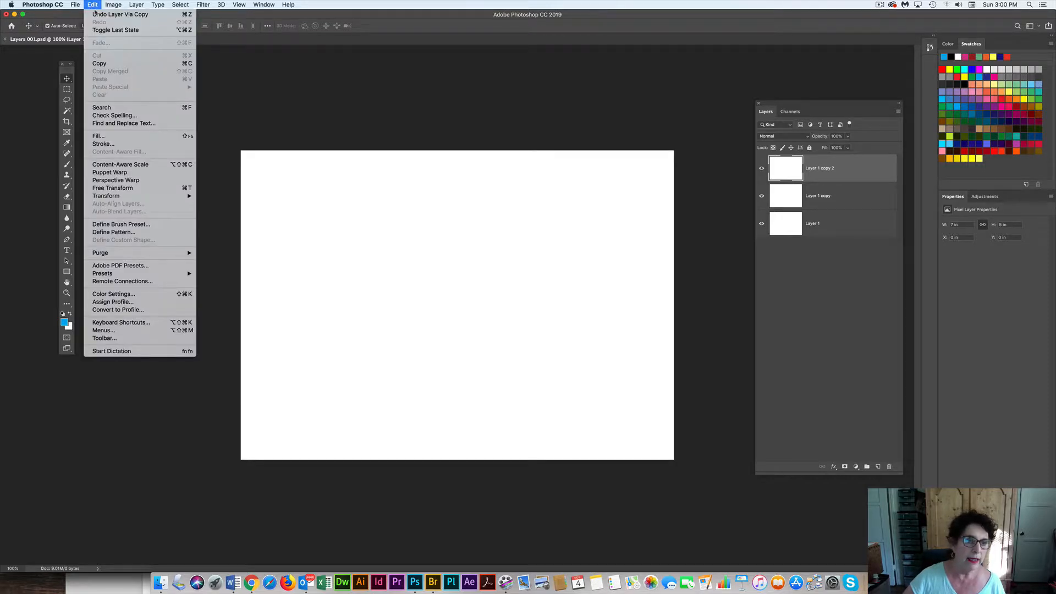
left_click(99, 136)
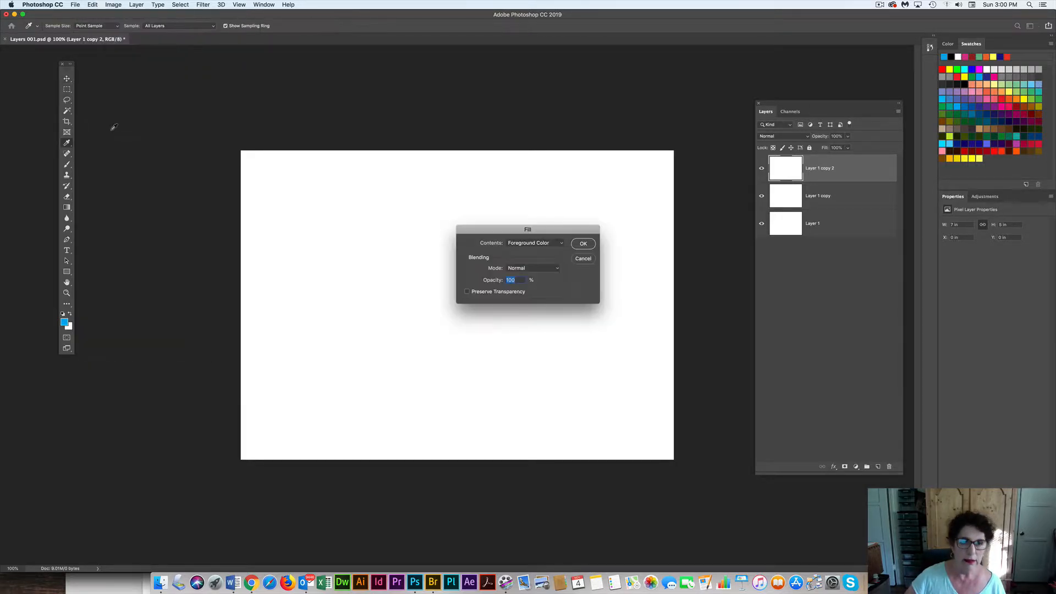
left_click(583, 244)
key("v")
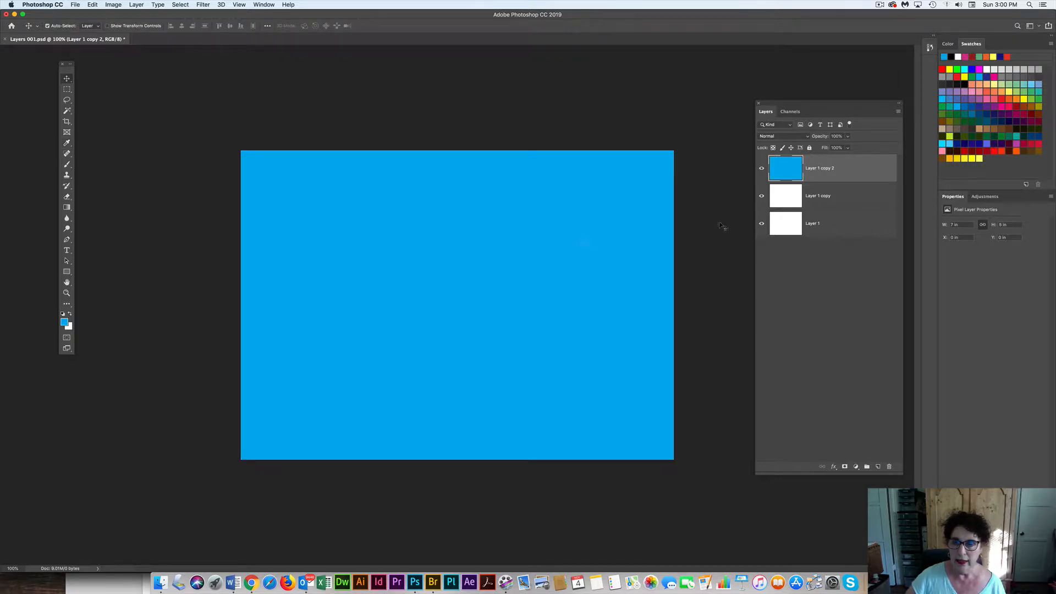
left_click(761, 170)
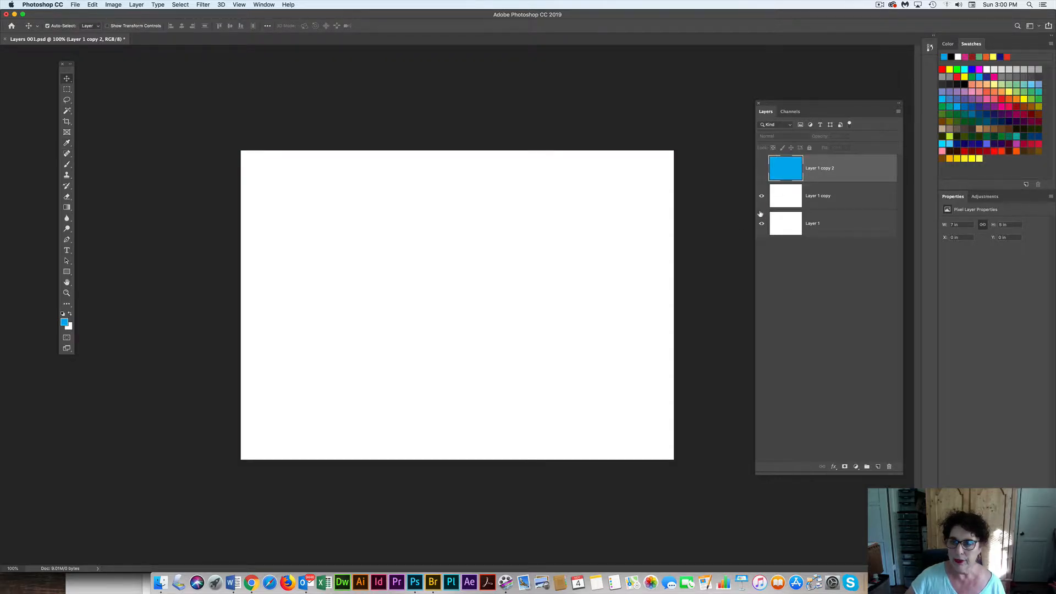
Fill the middle layer, Layer 1 copy, with magenta as the foreground color and hide it
left_click(829, 197)
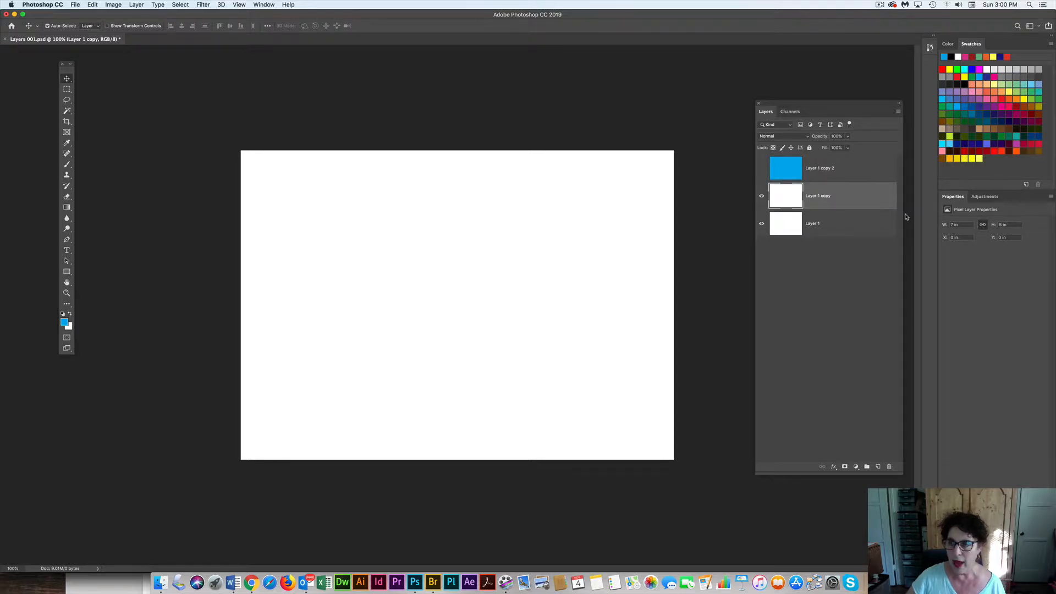
left_click(1002, 107)
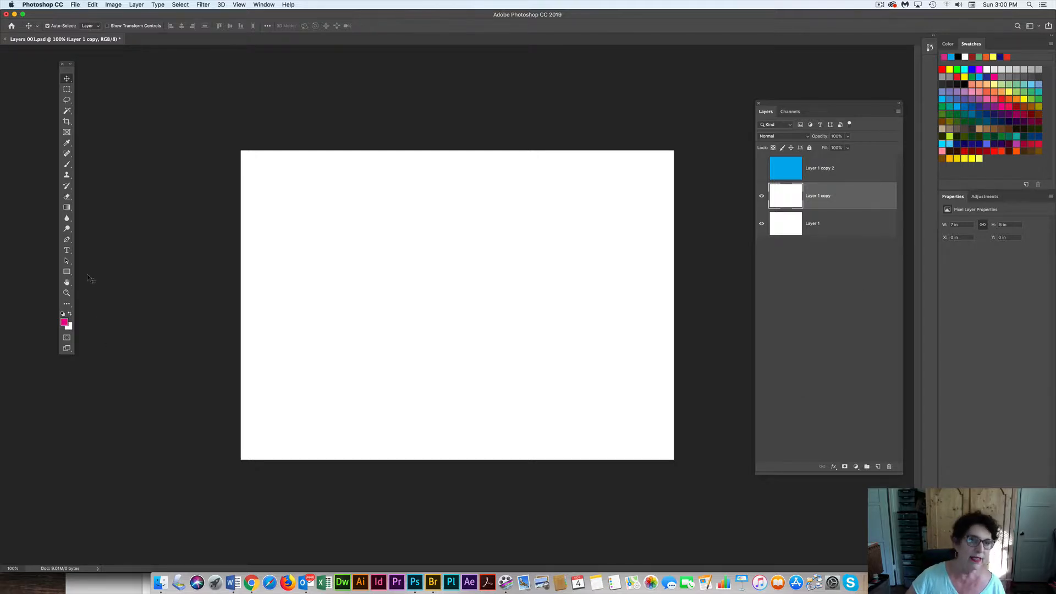
left_click(93, 5)
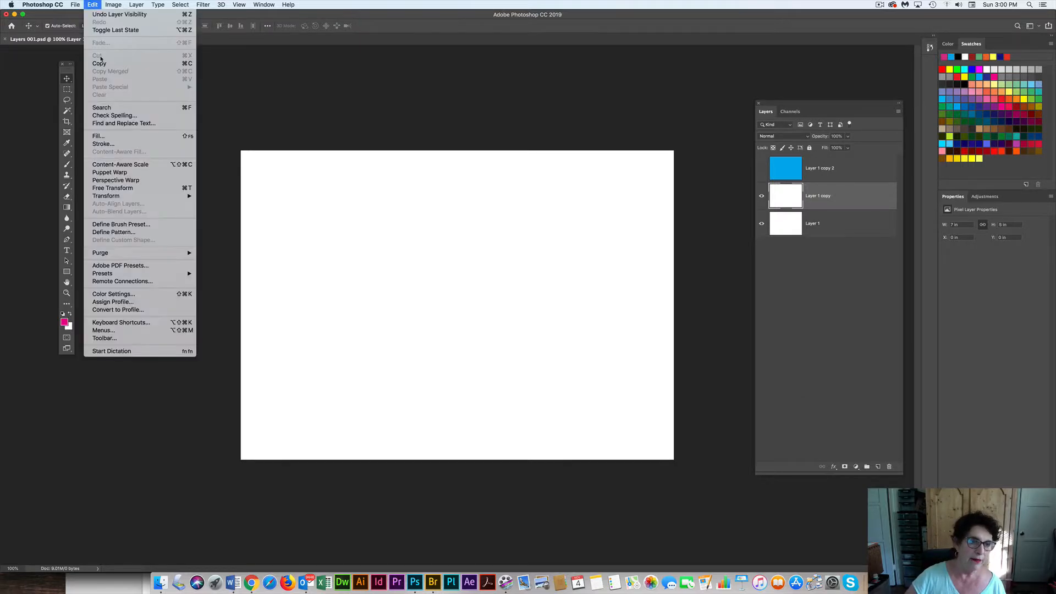
left_click(114, 137)
left_click(587, 243)
key("v")
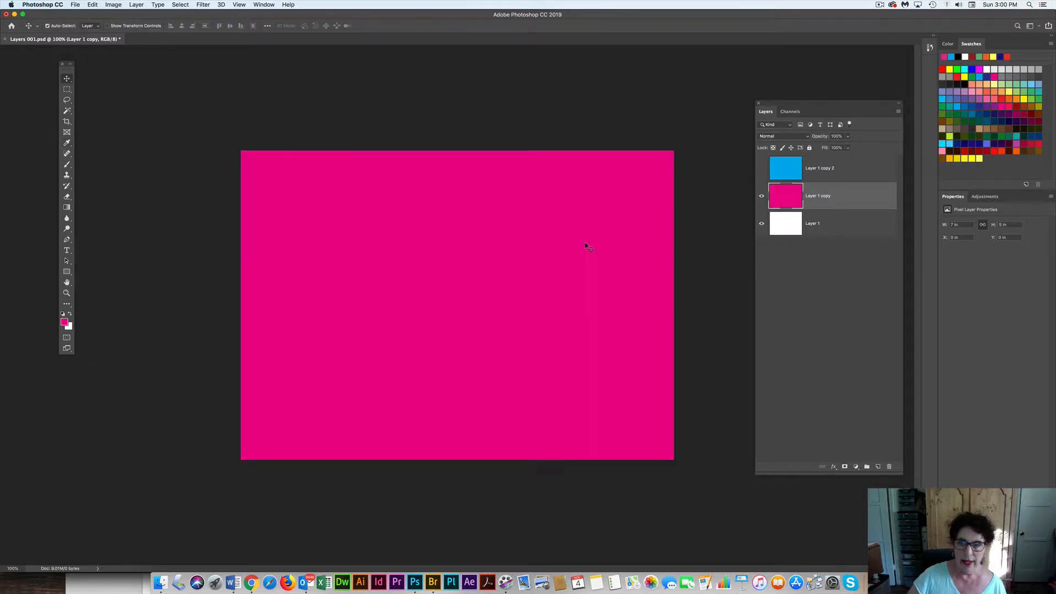
left_click(761, 195)
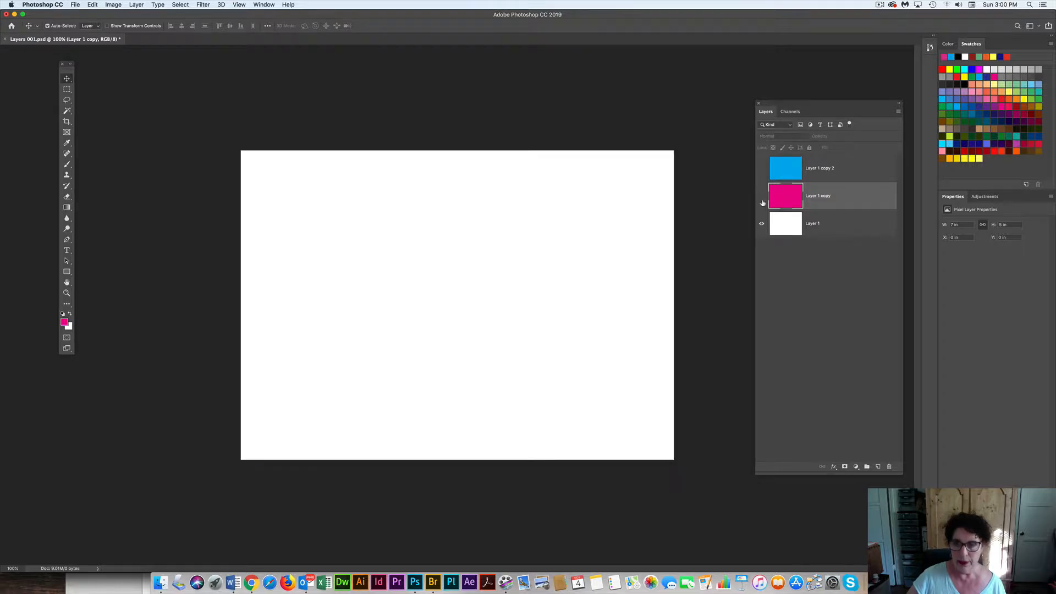
Choose green #34de4c as the foreground color and fill Layer 1 with it, trying the white background color fill as well
left_click(816, 223)
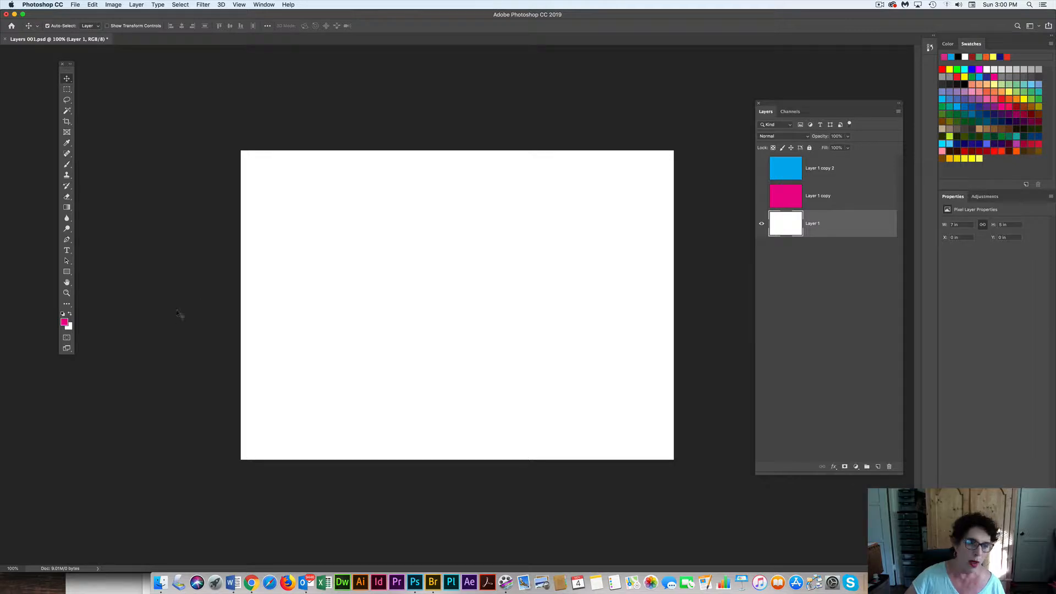
left_click(64, 322)
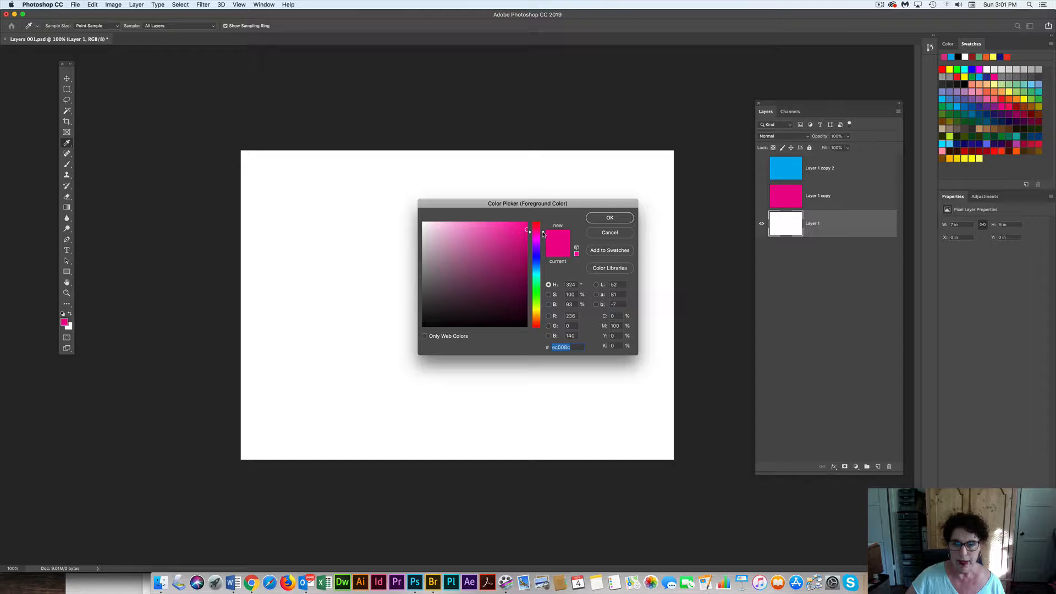
left_click_drag(542, 234, 536, 289)
left_click(514, 257)
left_click(502, 235)
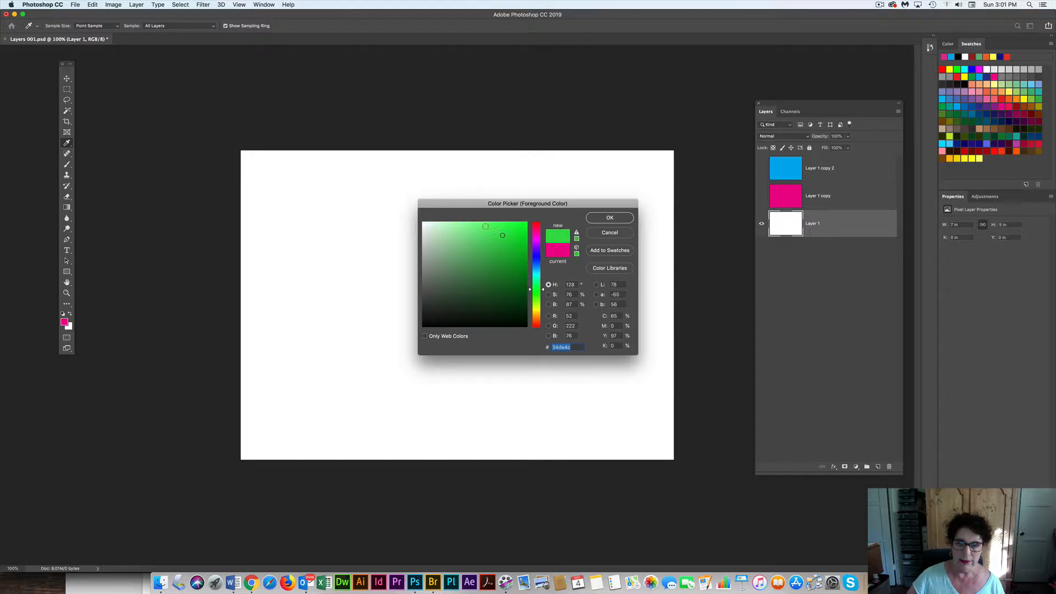
left_click(609, 217)
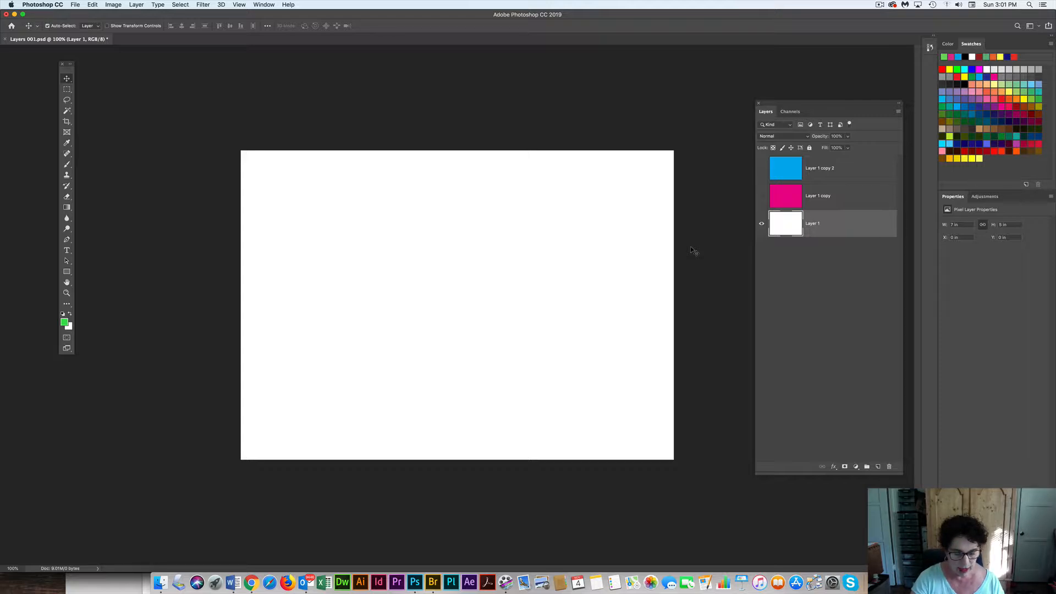
key("alt+BackSpace")
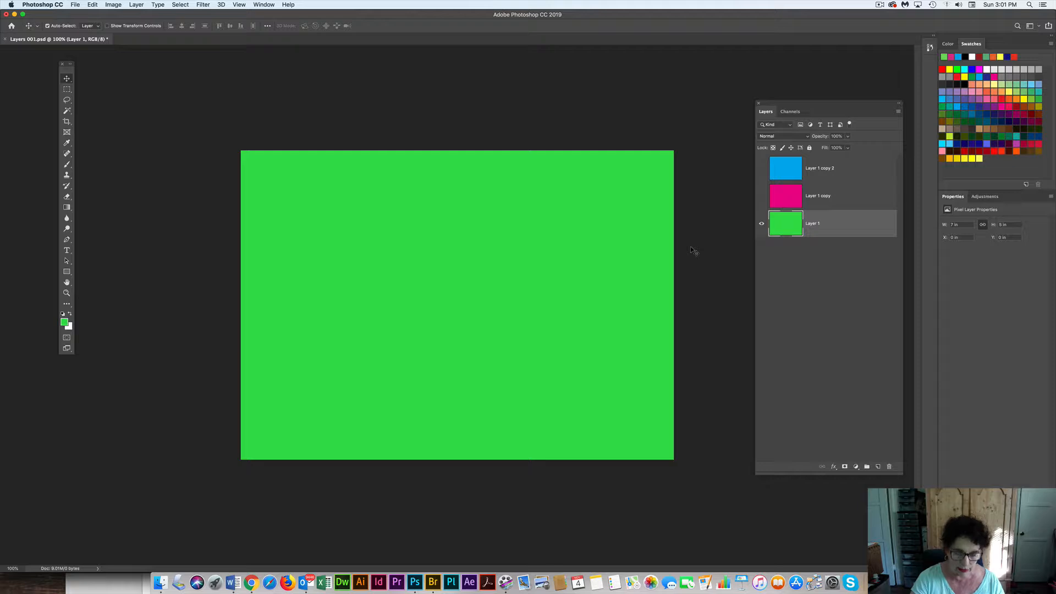
key("super+BackSpace")
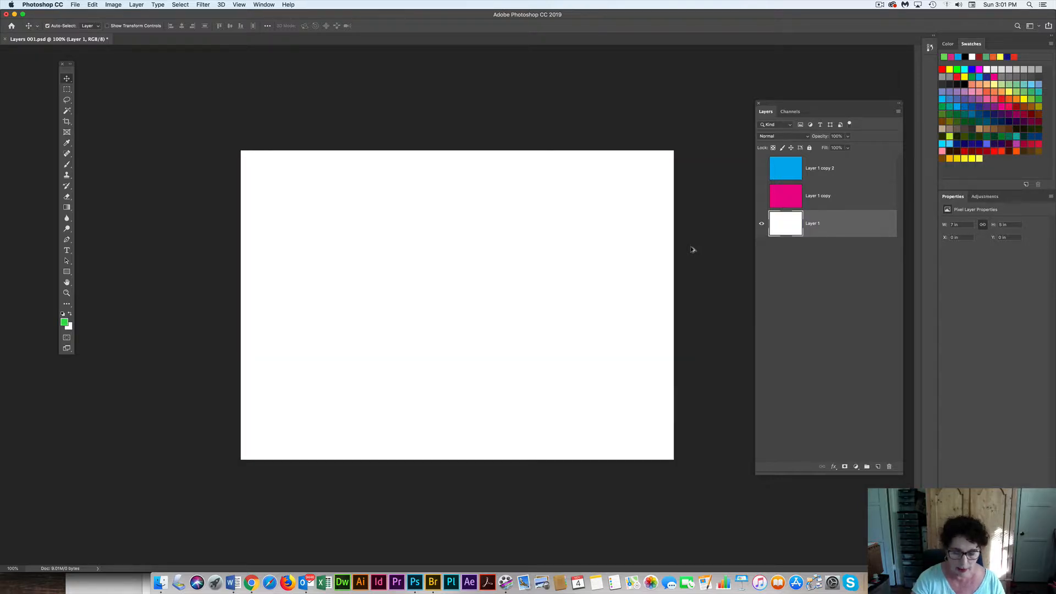
key("alt+BackSpace")
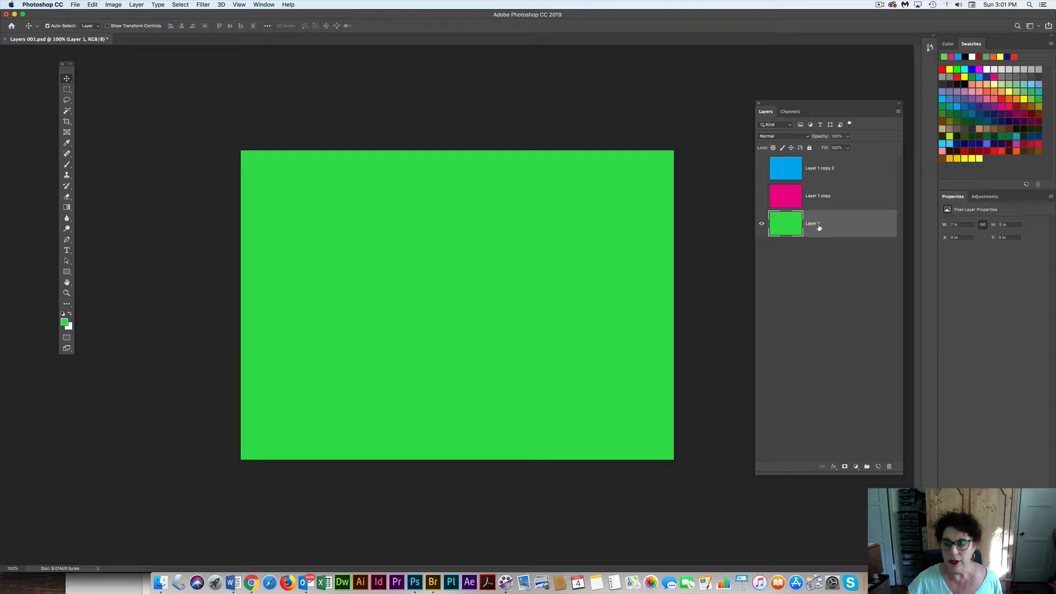
Show the magenta and blue layers in turn to check the stacking order, and hide both again
left_click(762, 197)
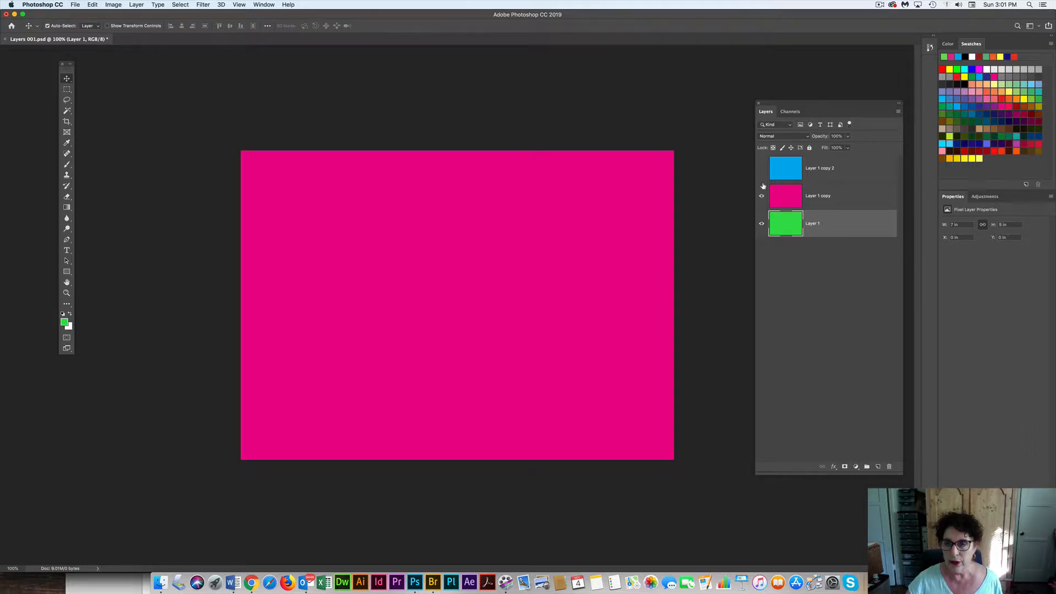
left_click(761, 169)
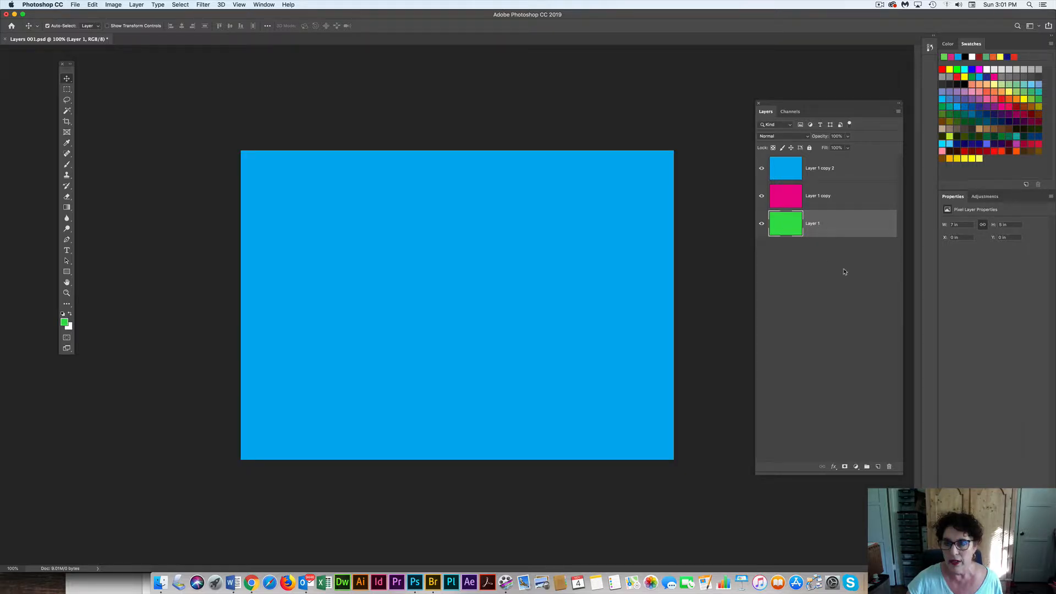
left_click(760, 169)
left_click(761, 196)
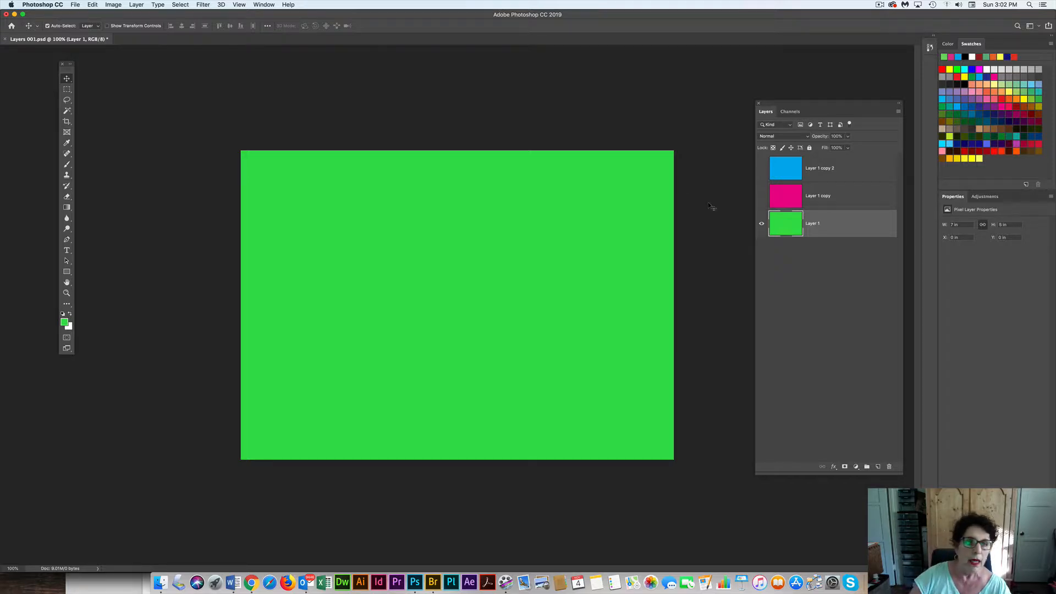
Free Transform the green fill on Layer 1 proportionally to about 5.05 × 3.61 in and move it near the canvas center
left_click(91, 4)
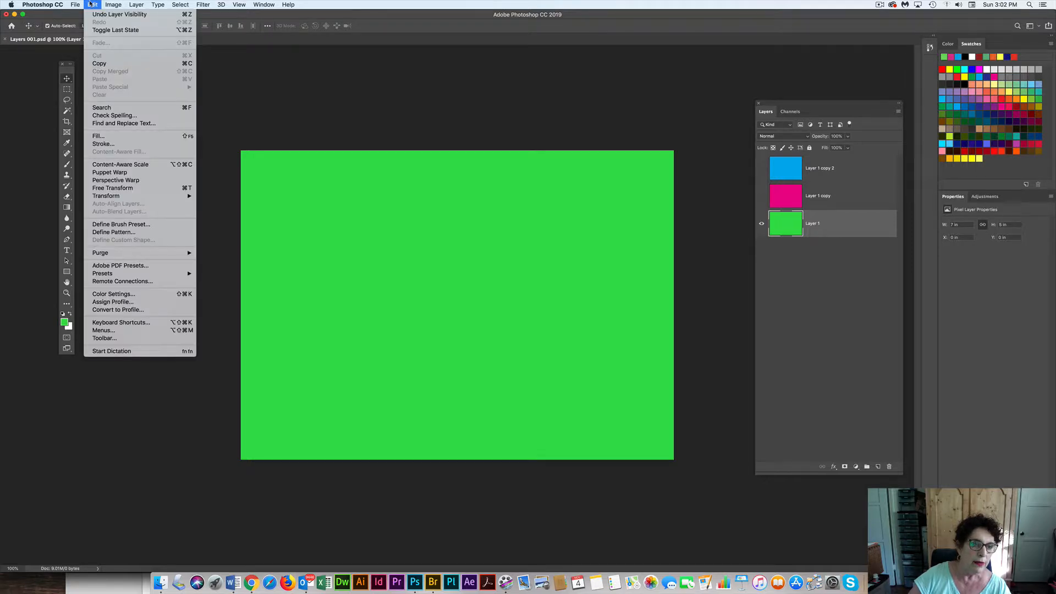
left_click(141, 189)
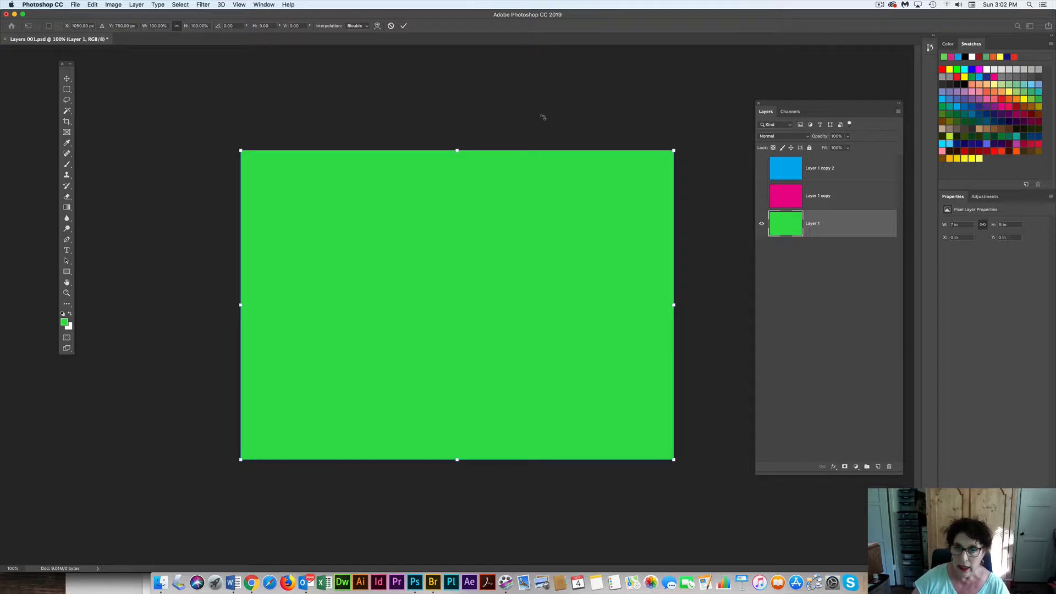
left_click_drag(673, 150, 585, 195)
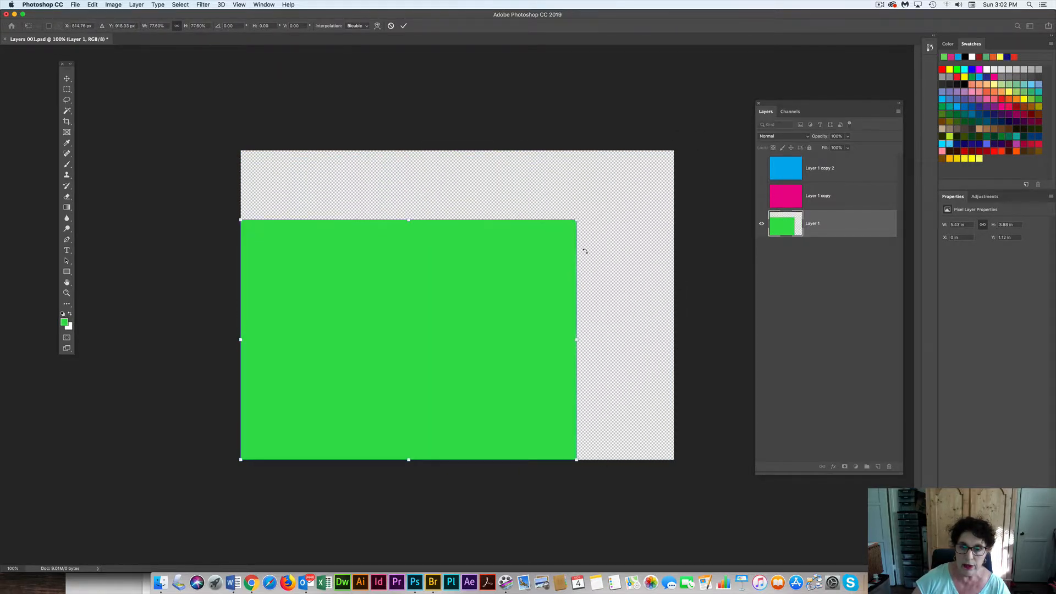
left_click_drag(578, 338, 581, 313)
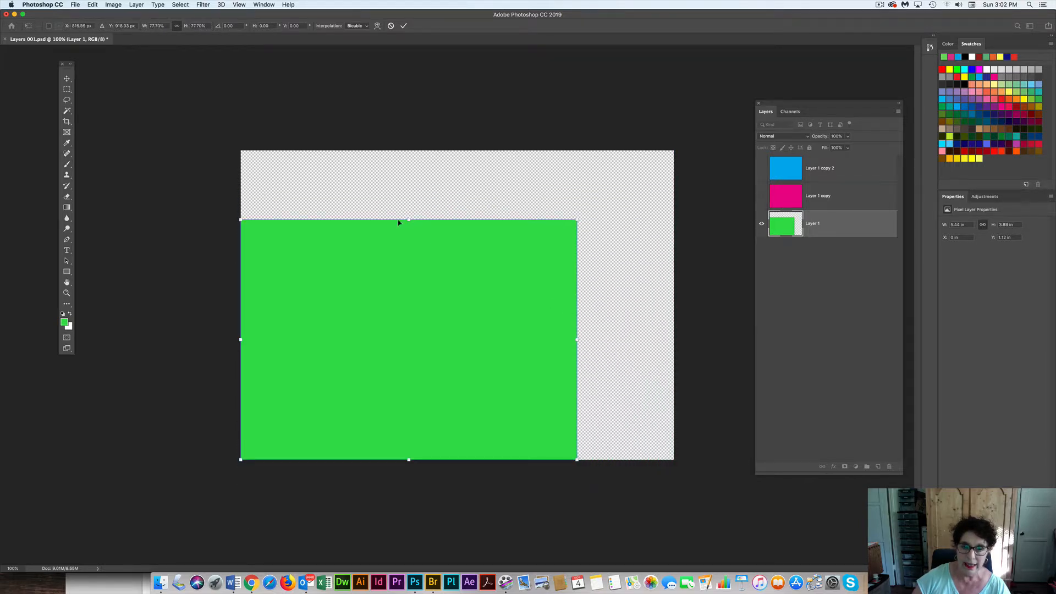
mouse_move(408, 216)
left_mouse_down()
mouse_move(409, 125)
mouse_move(407, 229)
left_mouse_up()
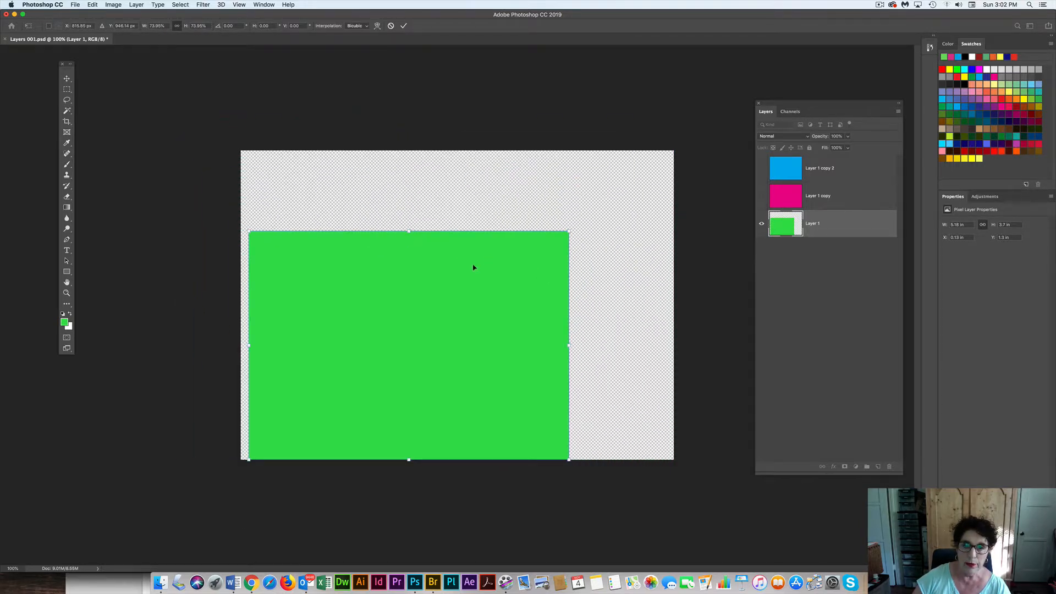
left_click_drag(474, 266, 525, 247)
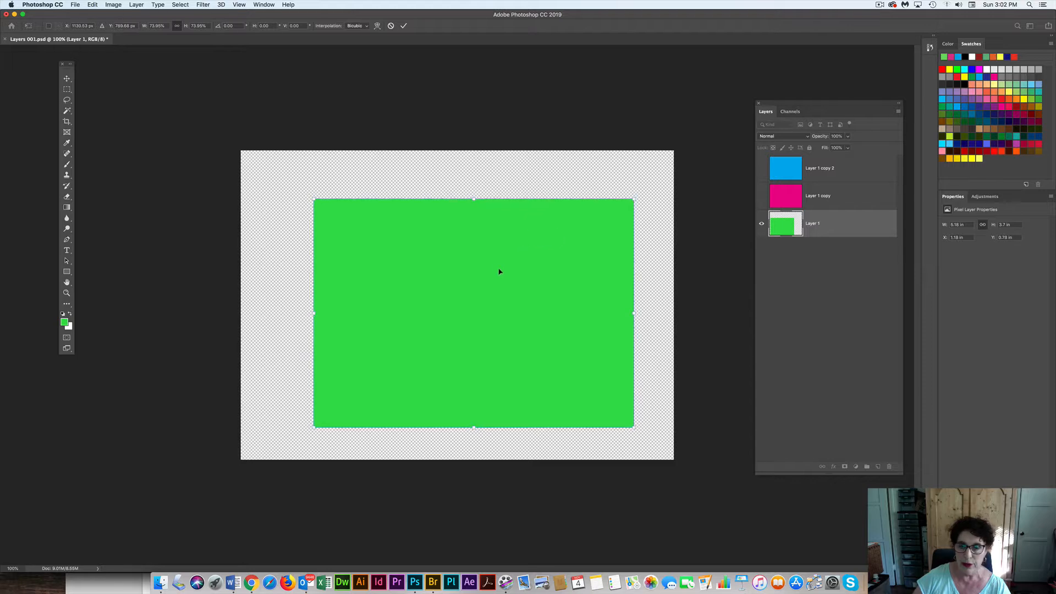
mouse_move(634, 197)
left_mouse_down()
mouse_move(580, 235)
mouse_move(659, 181)
mouse_move(624, 196)
left_mouse_up()
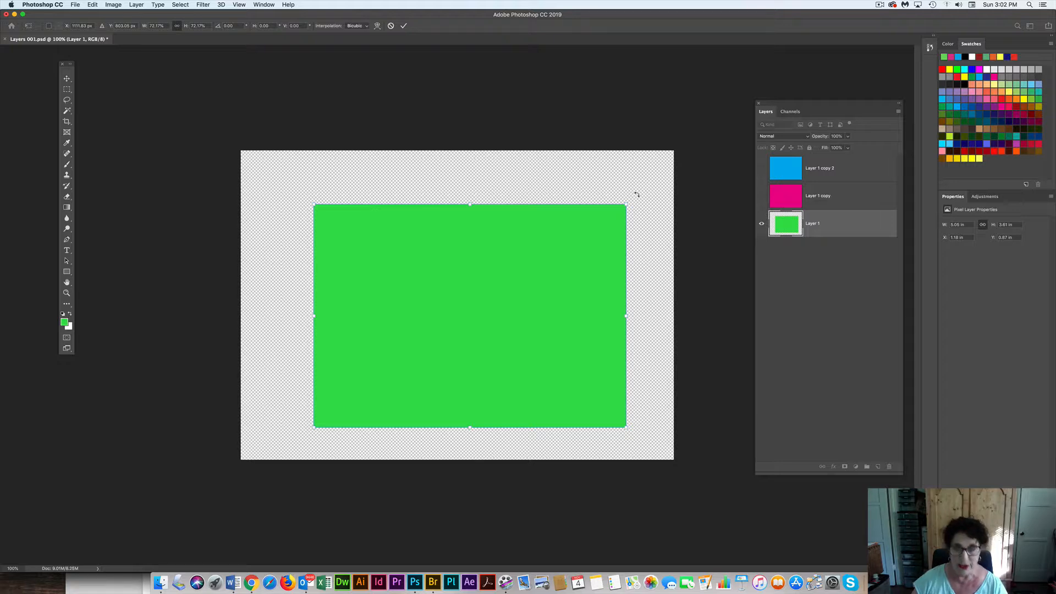
Resize the green rectangle non-proportionally to about 2.26 × 1.91 in, place it in the canvas's upper-left area and commit the transform
left_click_drag(625, 203, 596, 188)
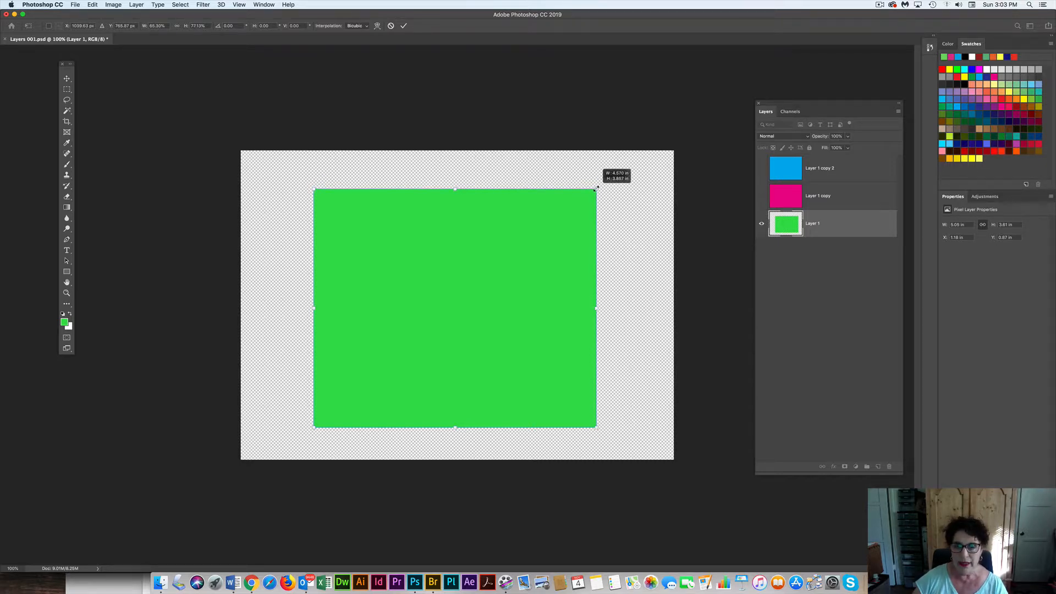
left_click_drag(597, 188, 598, 188)
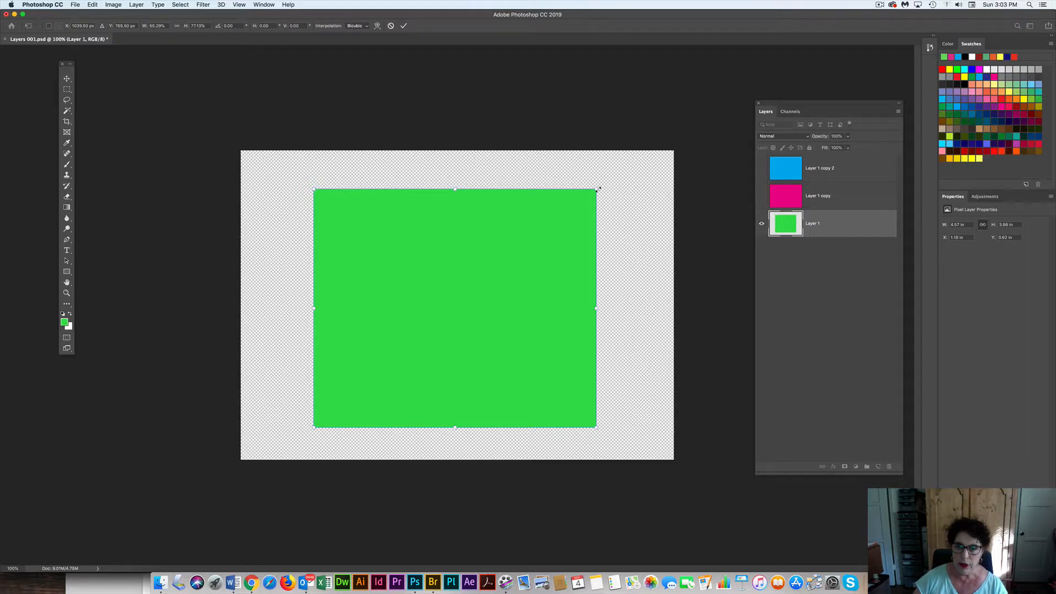
left_click_drag(597, 188, 386, 209)
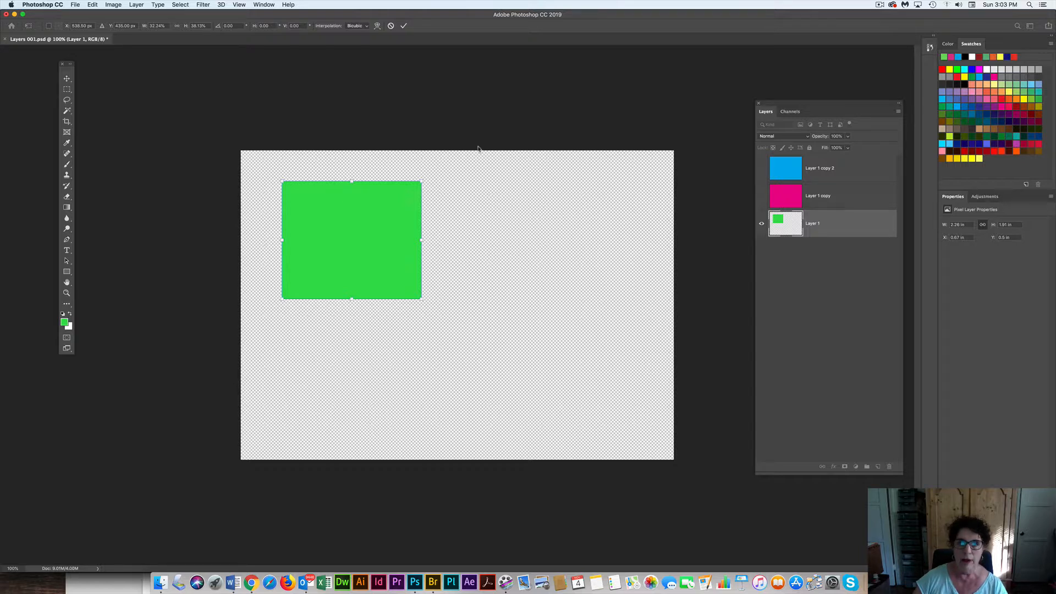
left_click(404, 26)
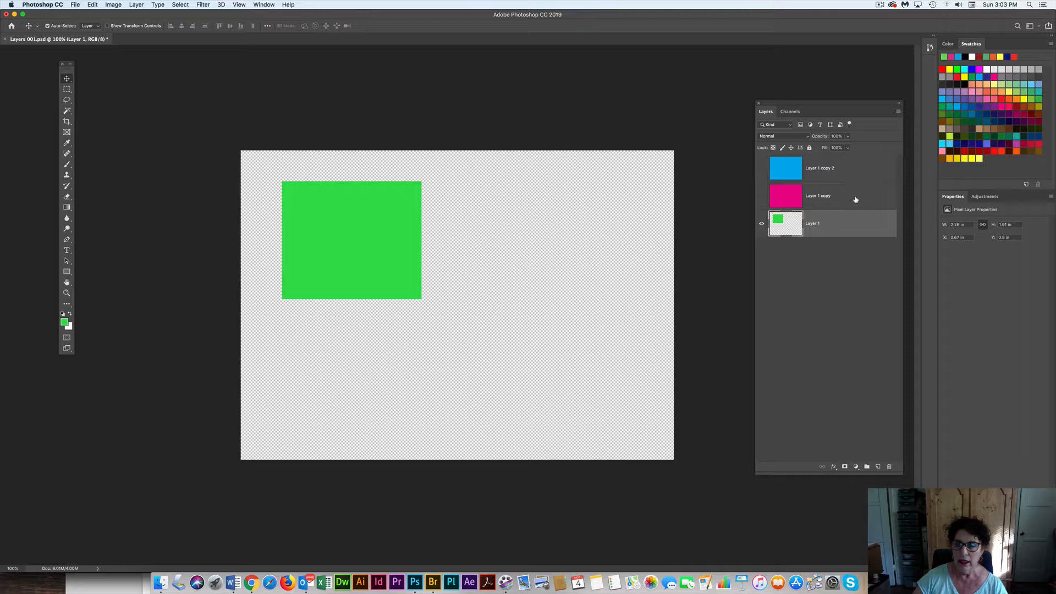
Show the magenta layer, Free Transform it to about 2.39 × 1.71 in beside the green rectangle and commit the transform
left_click(761, 196)
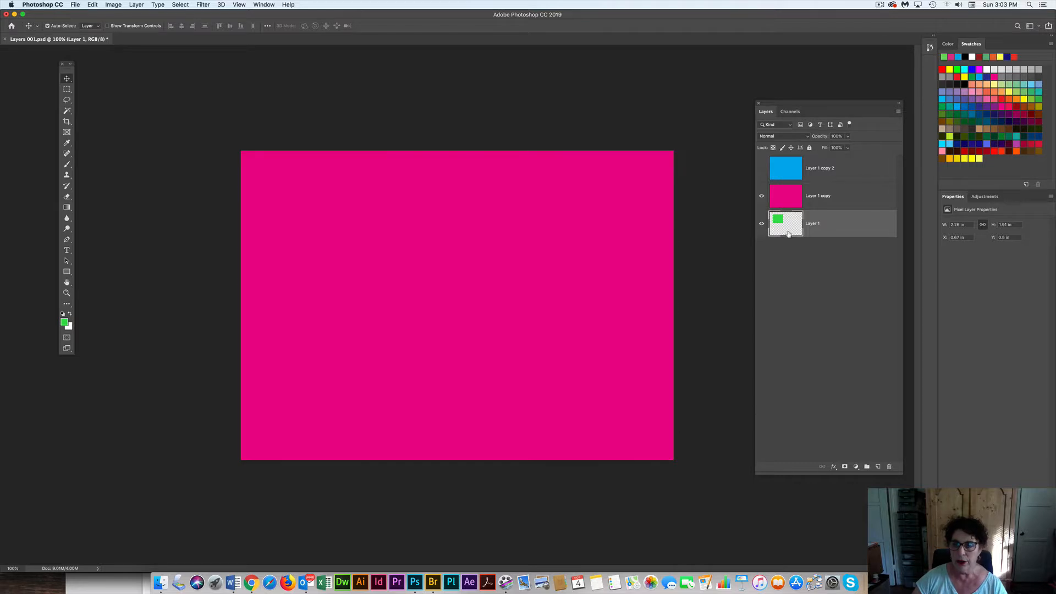
left_click(825, 197)
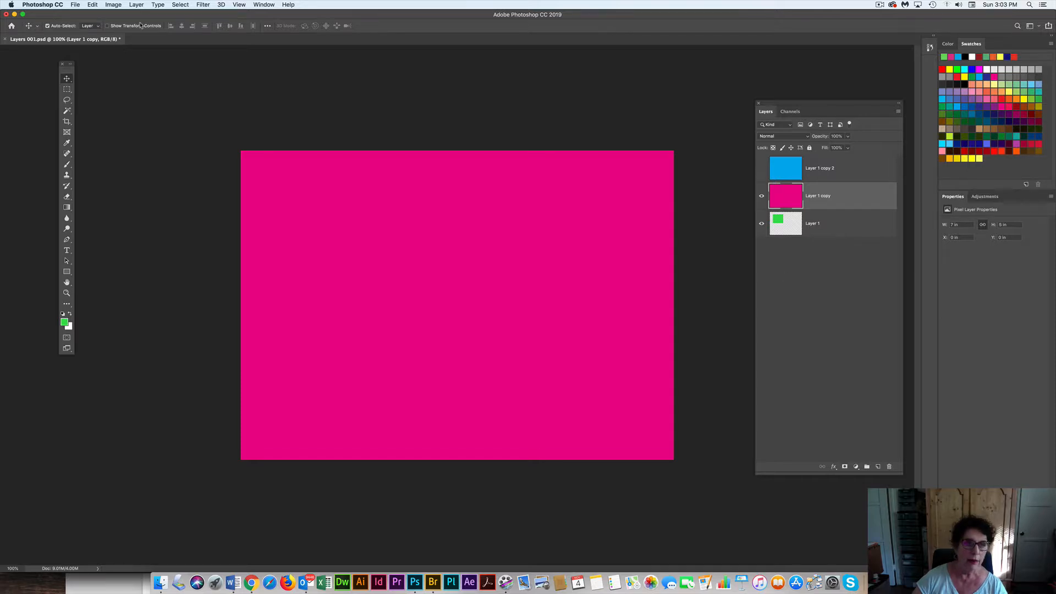
left_click(94, 4)
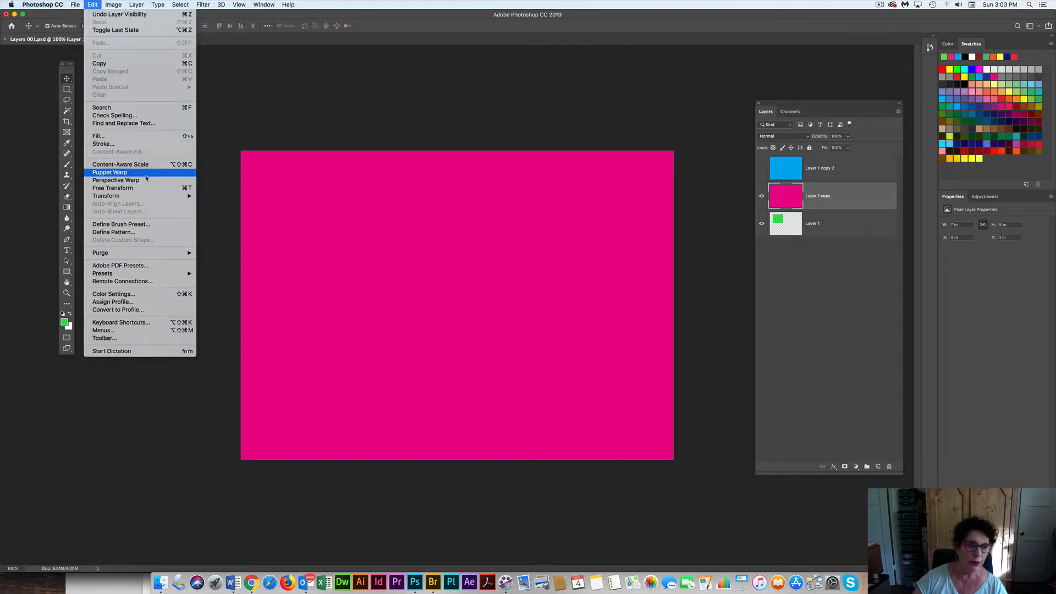
mouse_move(146, 195)
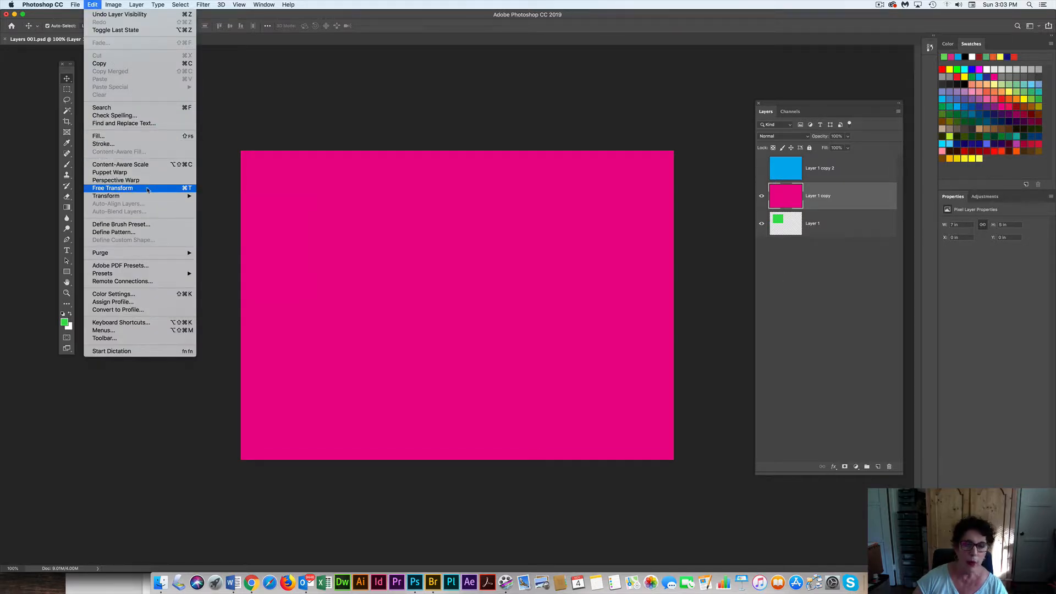
left_click(147, 189)
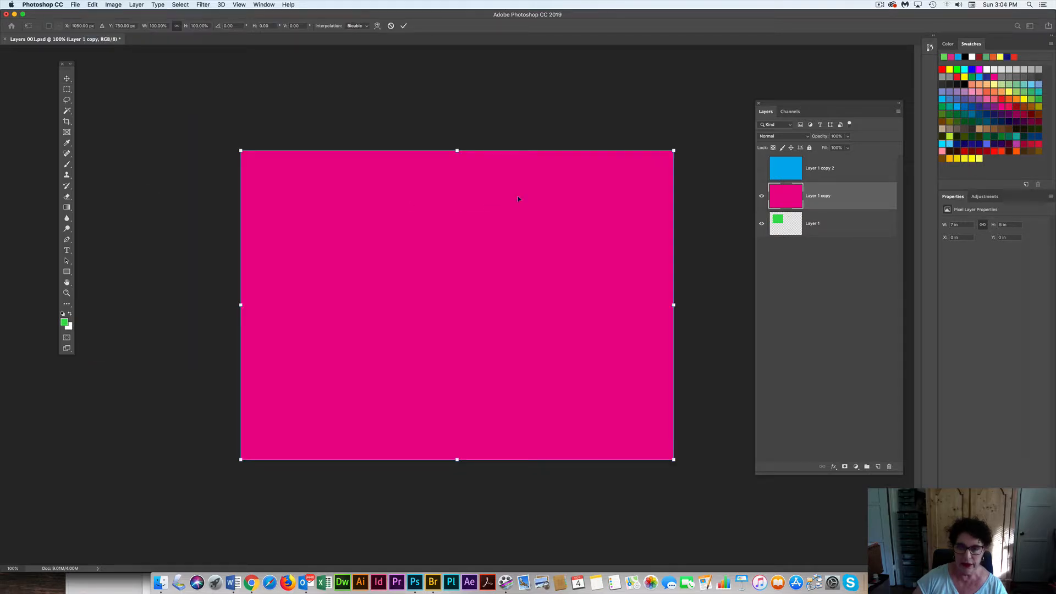
left_click_drag(674, 150, 556, 223)
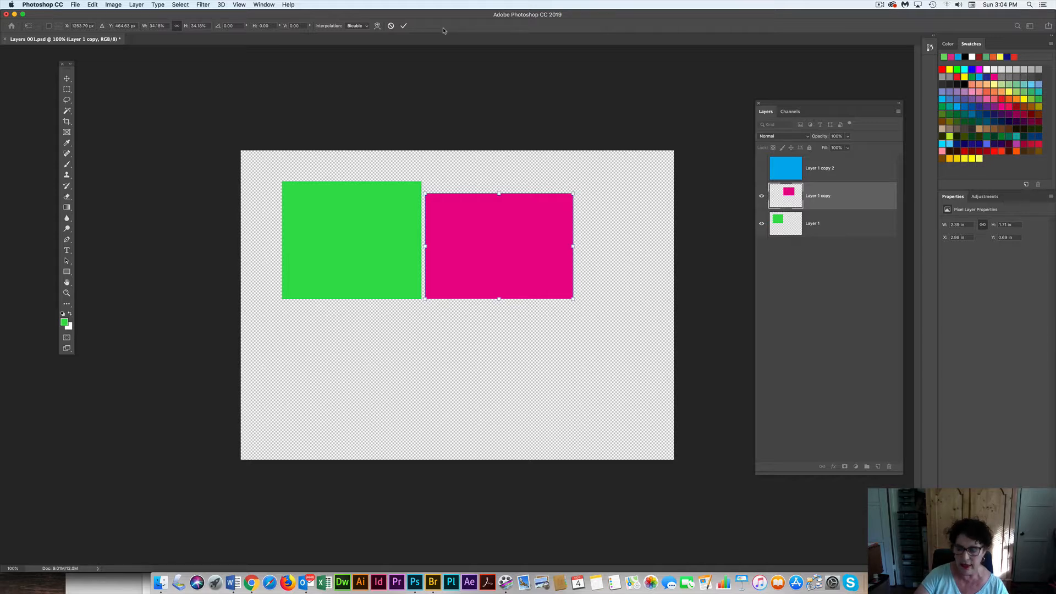
key("Return")
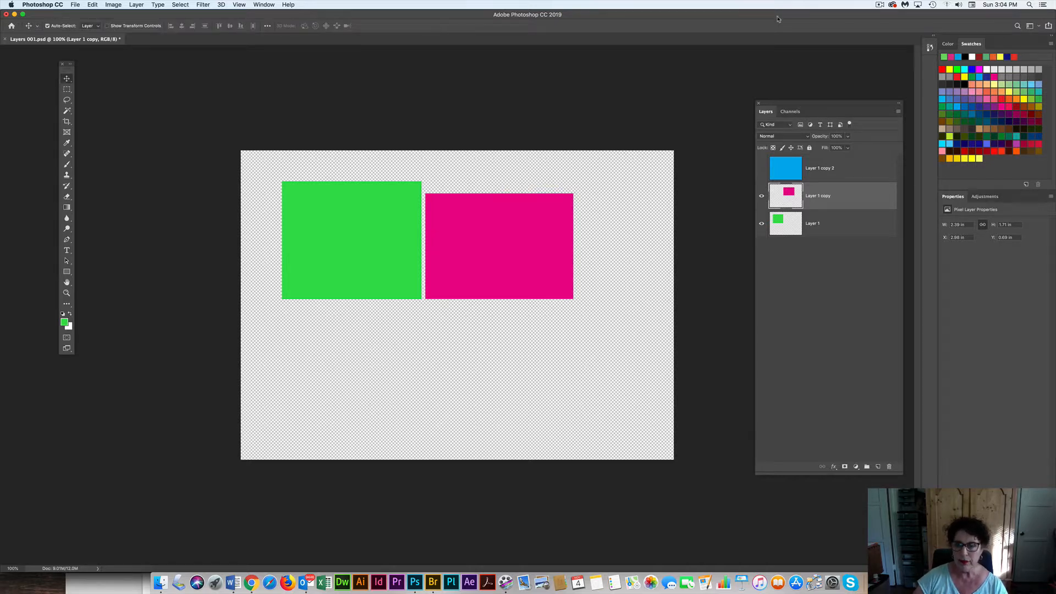
Show the blue layer, Free Transform it to a tall rectangle about 1.25 × 2.3 in beside the magenta one and commit
left_click(843, 167)
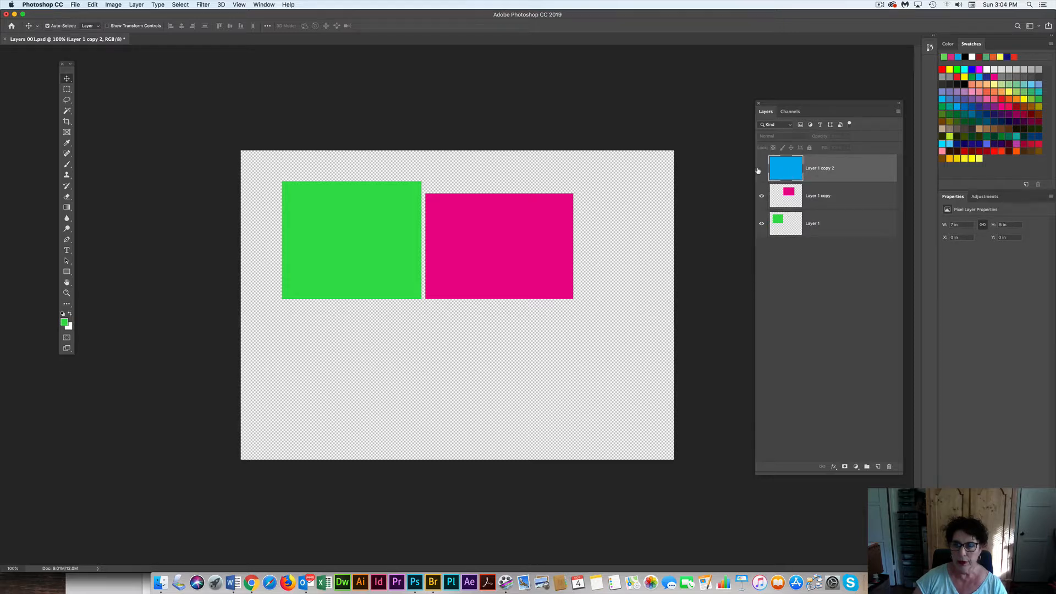
left_click(761, 168)
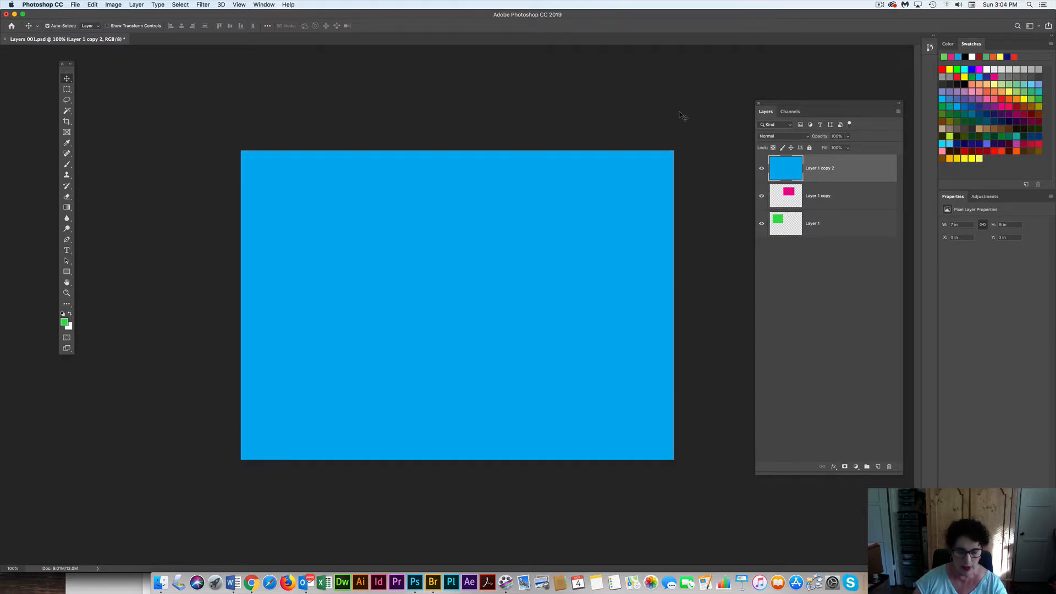
key("ctrl+t")
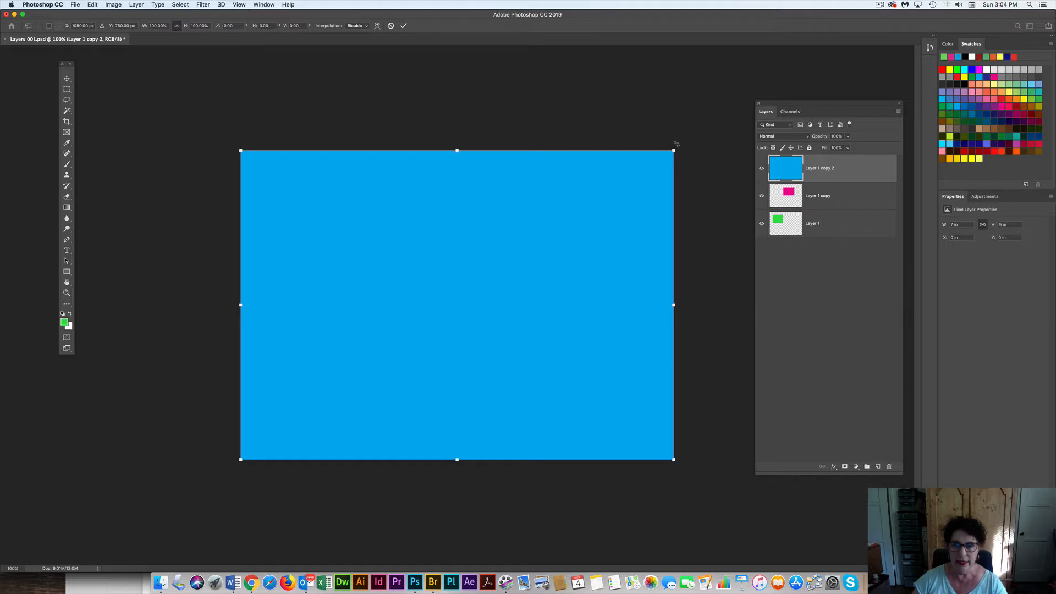
left_click_drag(673, 151, 547, 247)
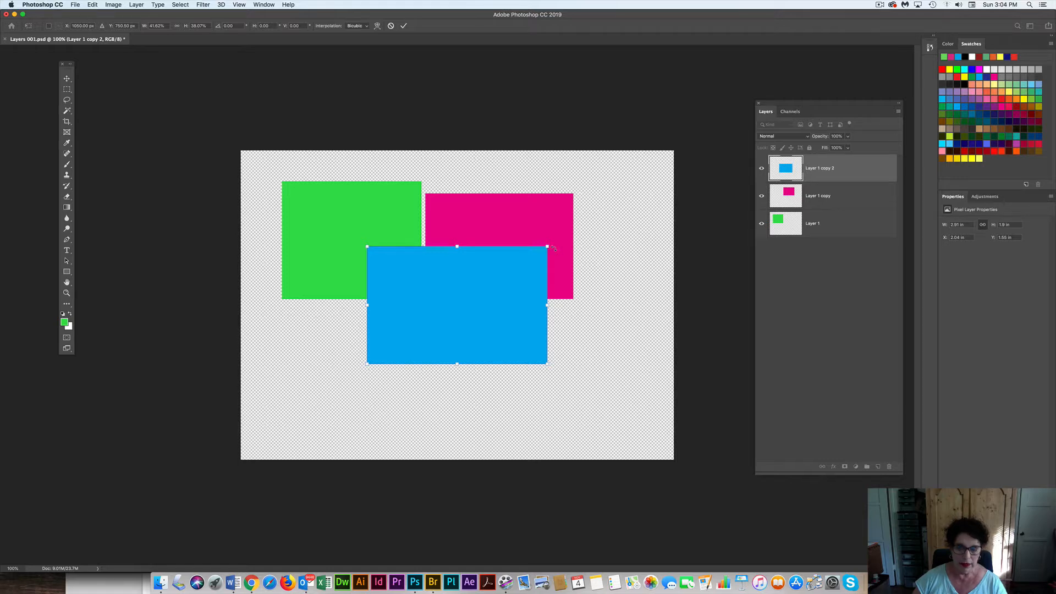
left_click_drag(548, 247, 444, 222)
left_click_drag(405, 255, 618, 237)
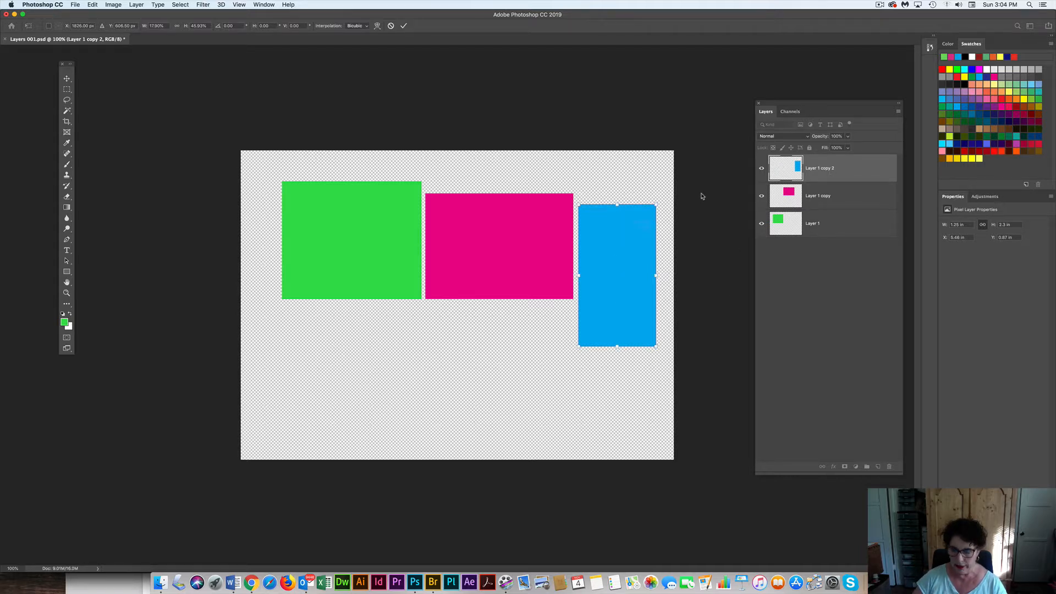
key("Return")
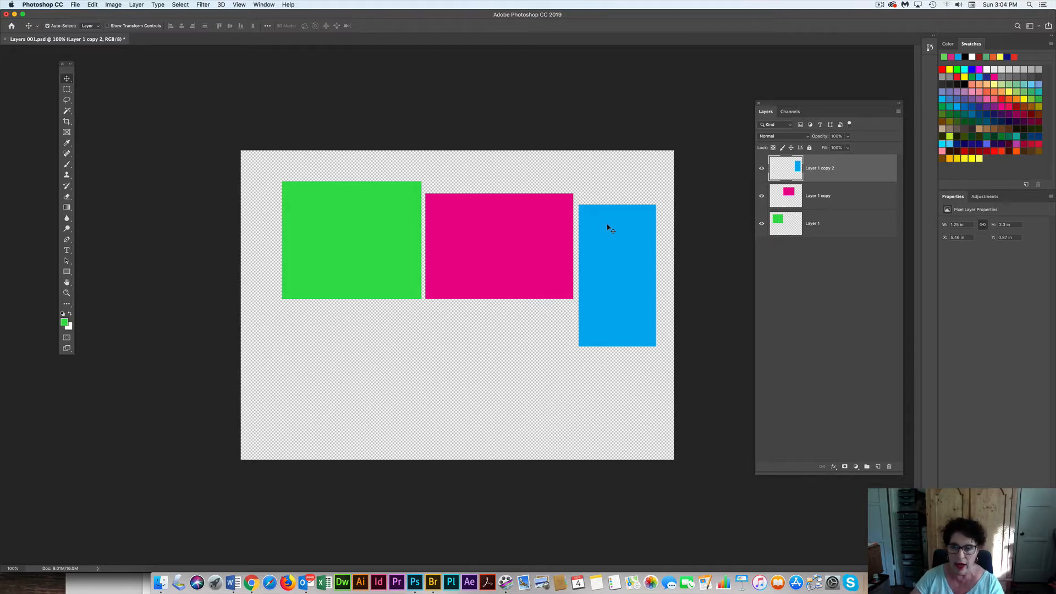
Move the blue rectangle over the magenta one, and shift the magenta rectangle right to about X 4.05 in, Y 0.79 in
left_click_drag(619, 226, 373, 199)
left_click_drag(462, 214, 517, 239)
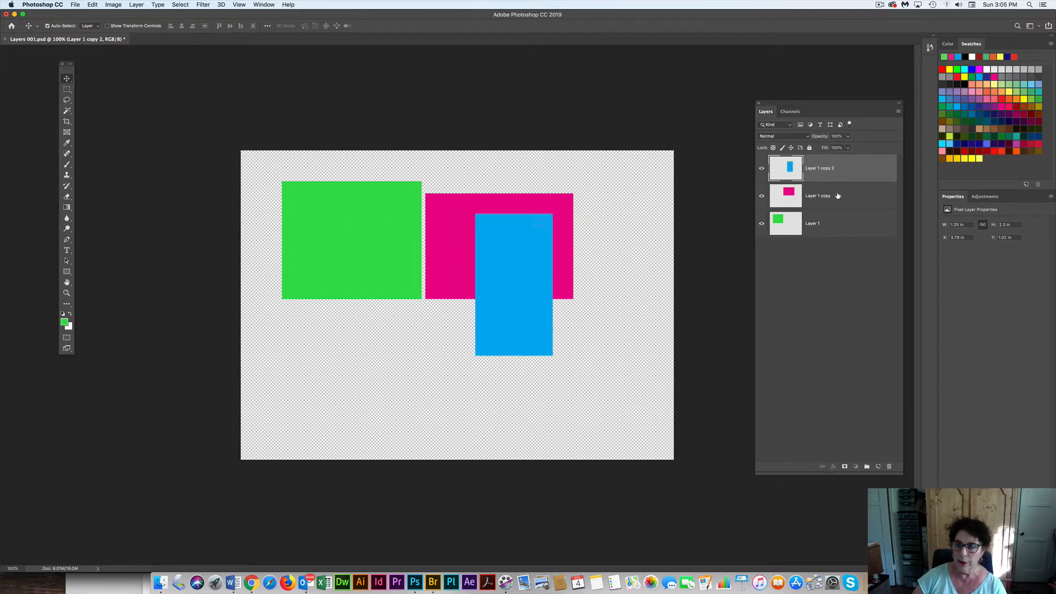
left_click(838, 197)
left_click_drag(628, 246, 579, 249)
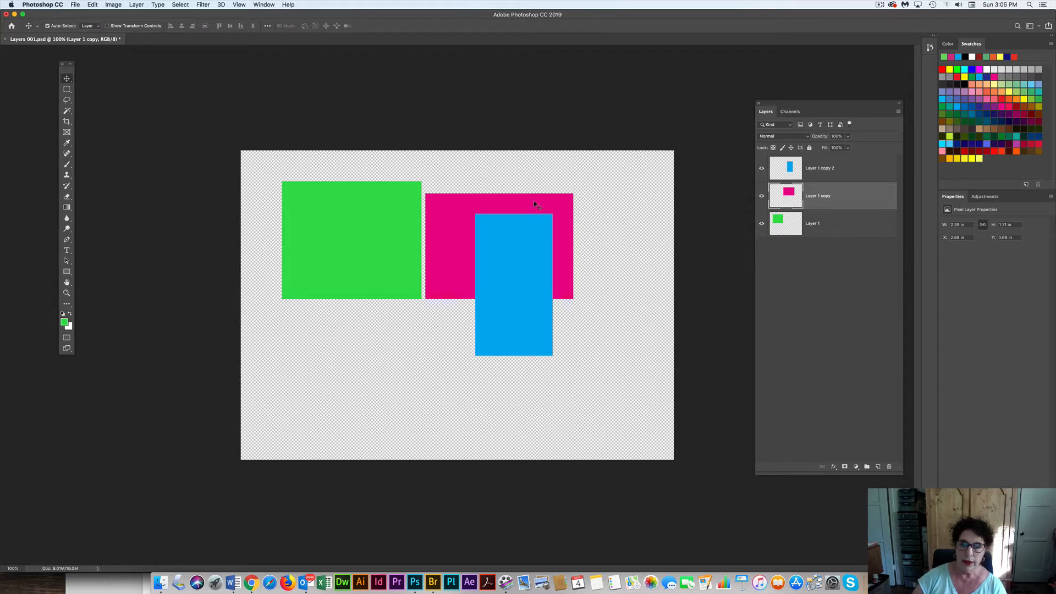
left_click_drag(534, 205, 601, 210)
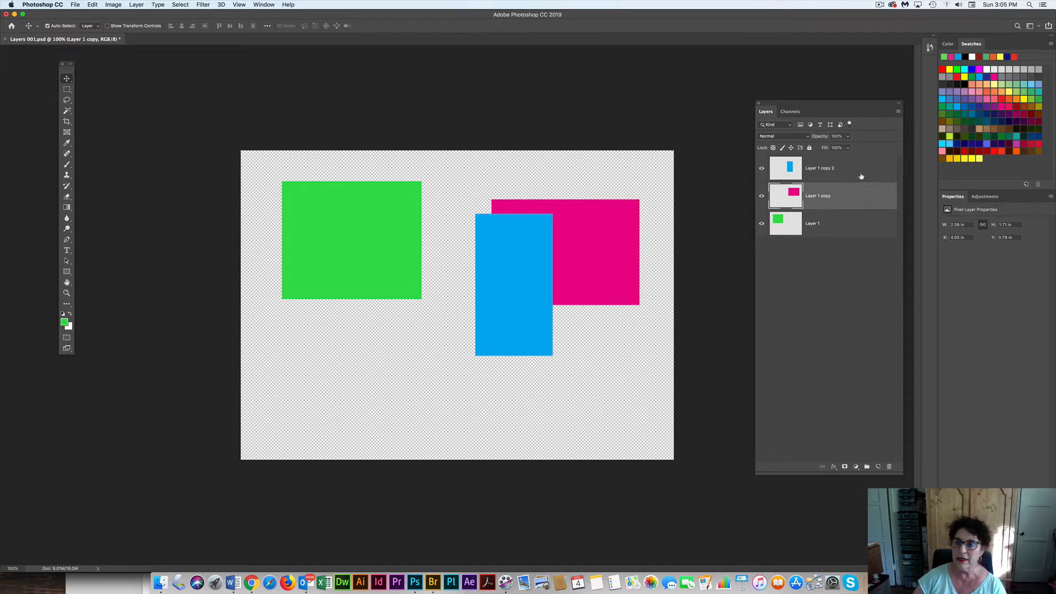
Bring Layer 1 to the top of the layer stack and move its green rectangle to about X 1.4 in, Y 0.59 in
left_click(843, 227)
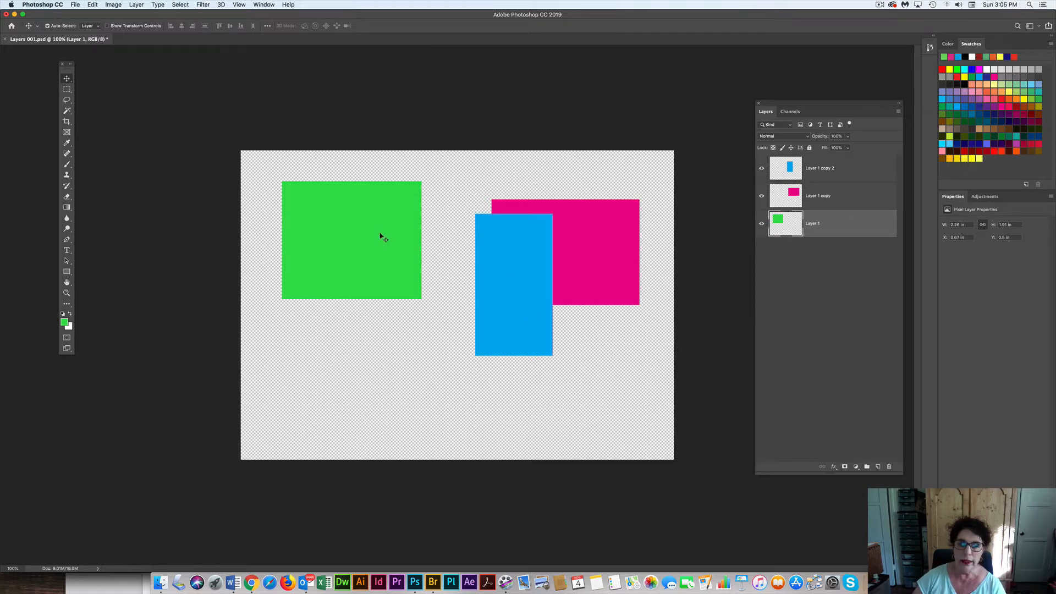
left_click_drag(327, 222, 348, 227)
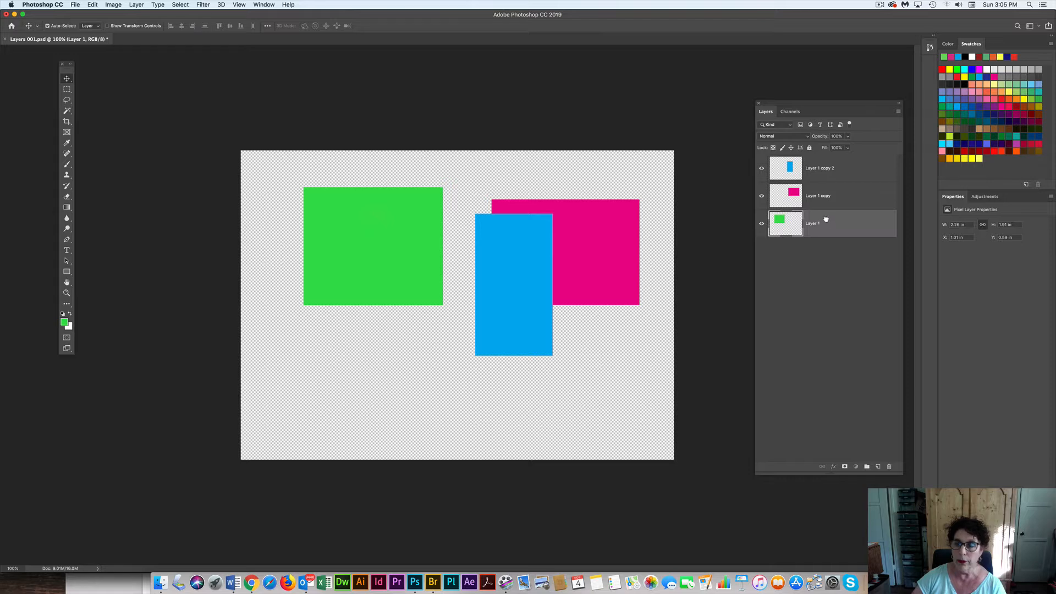
mouse_move(825, 219)
left_mouse_down()
mouse_move(827, 202)
mouse_move(828, 235)
left_mouse_up()
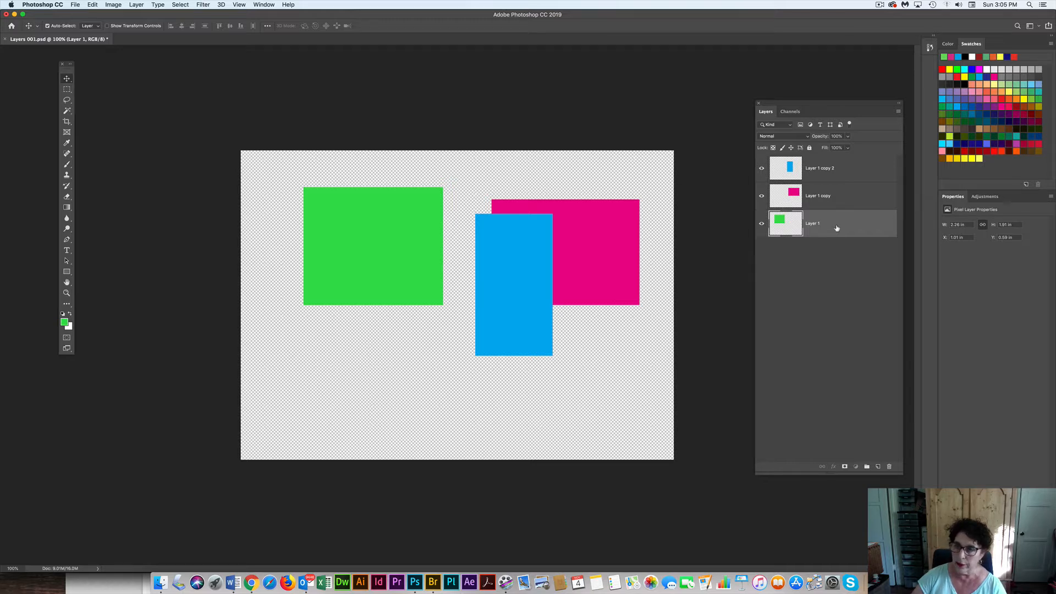
left_click_drag(837, 228, 830, 161)
left_click_drag(356, 241, 386, 229)
Restack the blue Layer 1 copy 2 above Layer 1 and move the blue rectangle so it overlaps the green one's lower part
double_click(827, 195)
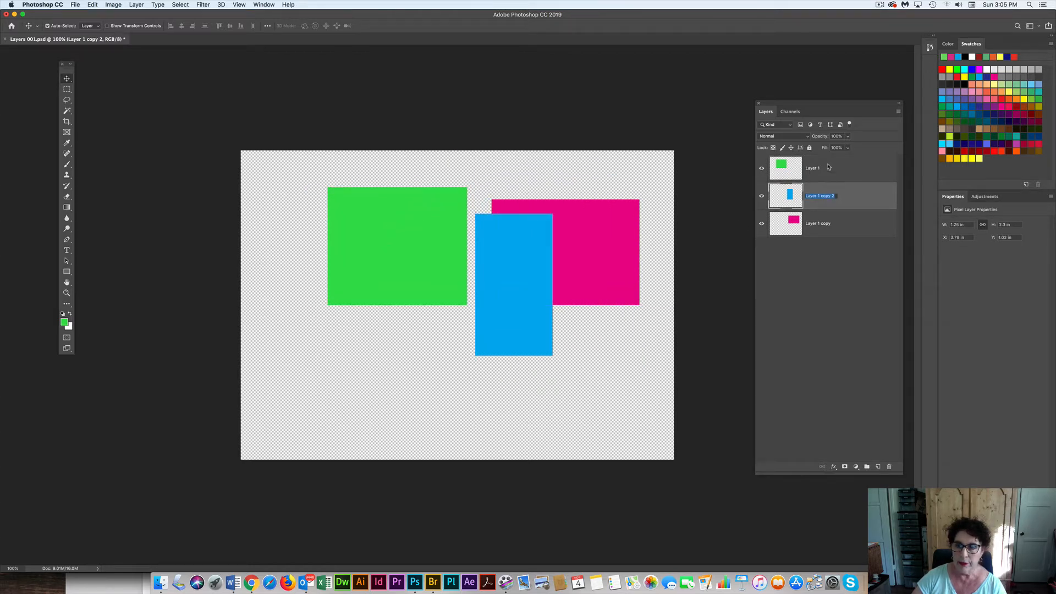
left_click_drag(867, 198, 867, 168)
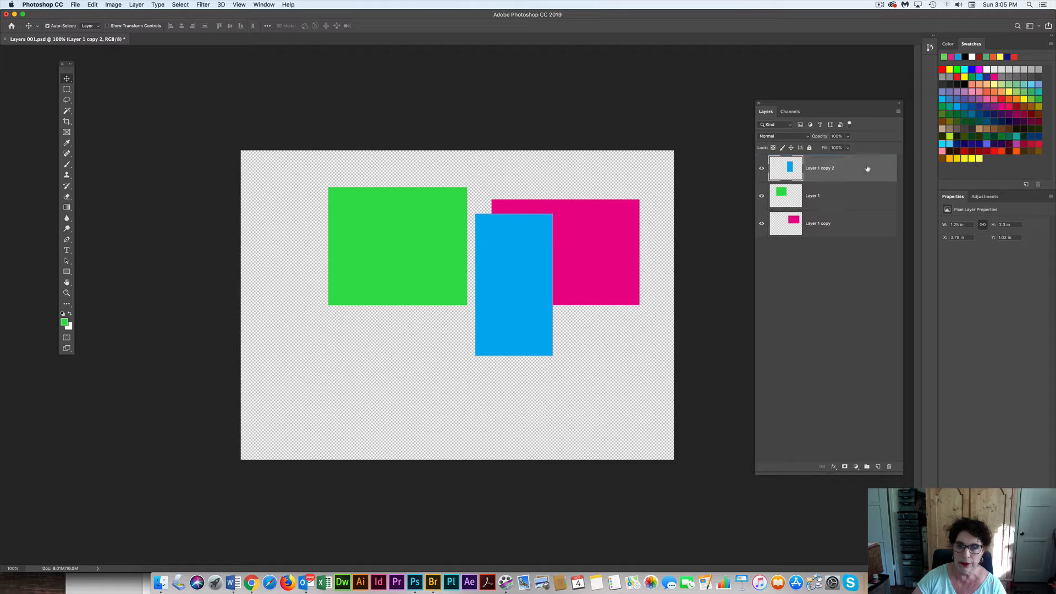
left_click_drag(503, 265, 381, 294)
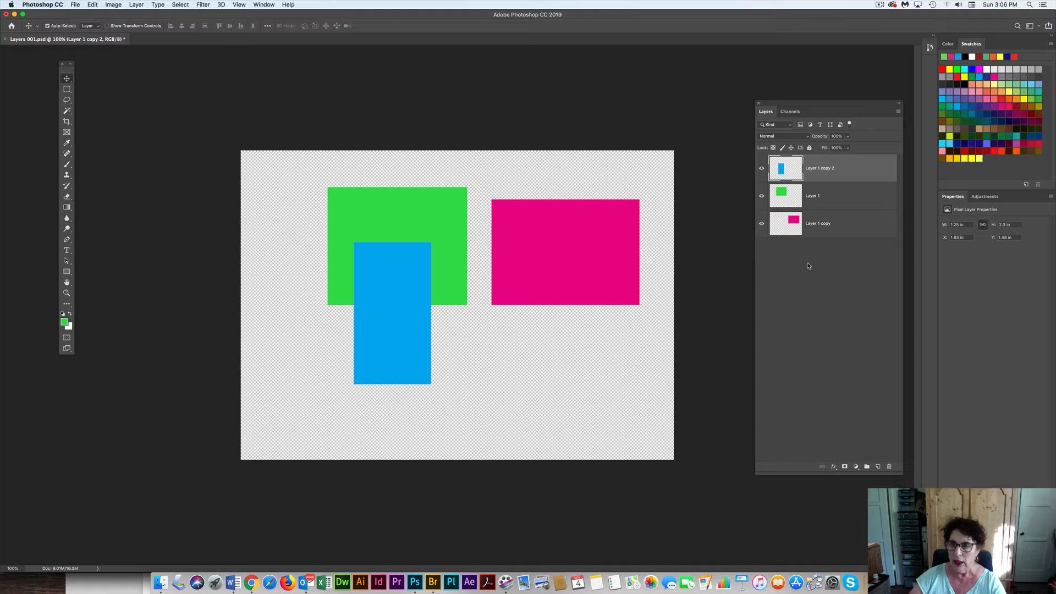
Rename the blue rectangle's layer to cyan and the green rectangle's layer to green
double_click(816, 169)
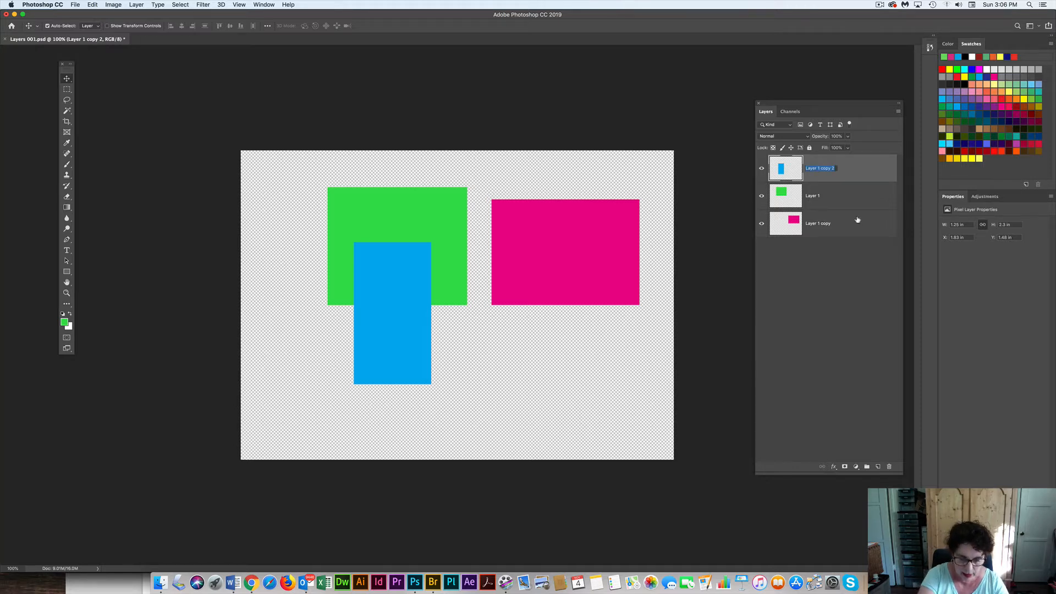
type("cyan")
key("Return")
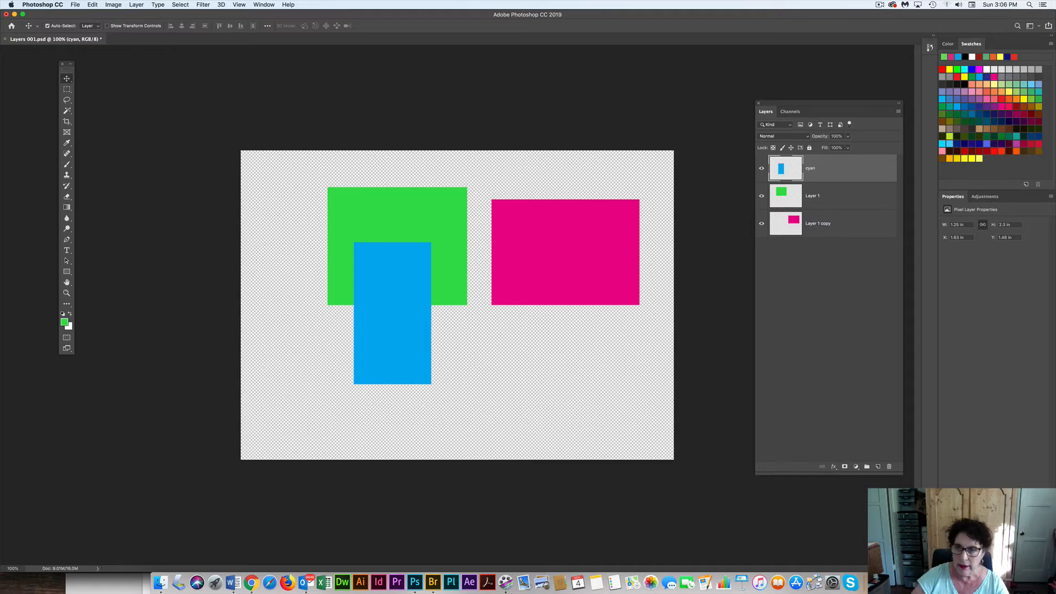
left_click(813, 198)
double_click(813, 196)
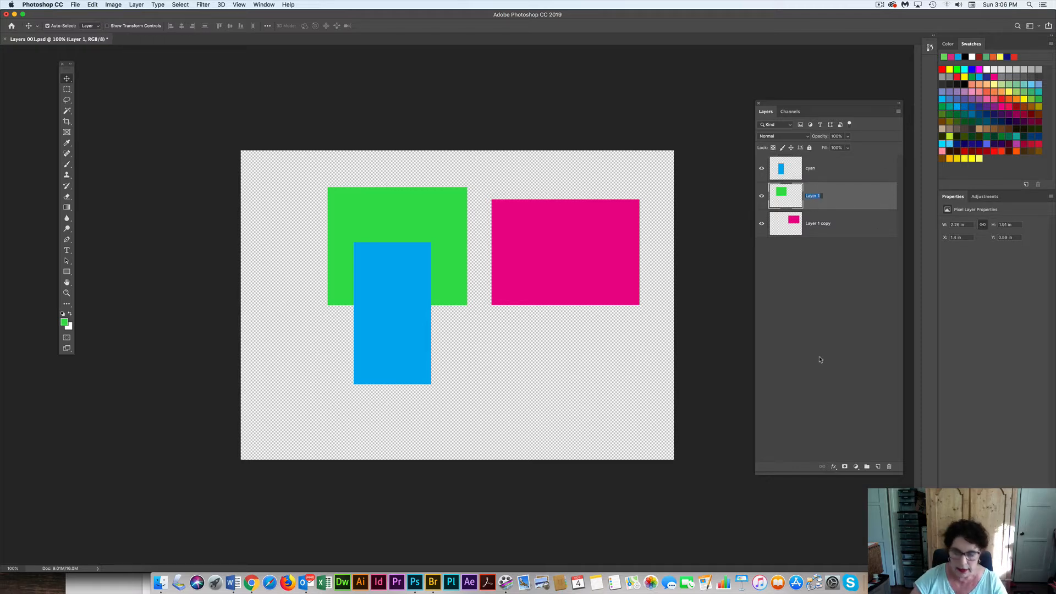
type("green")
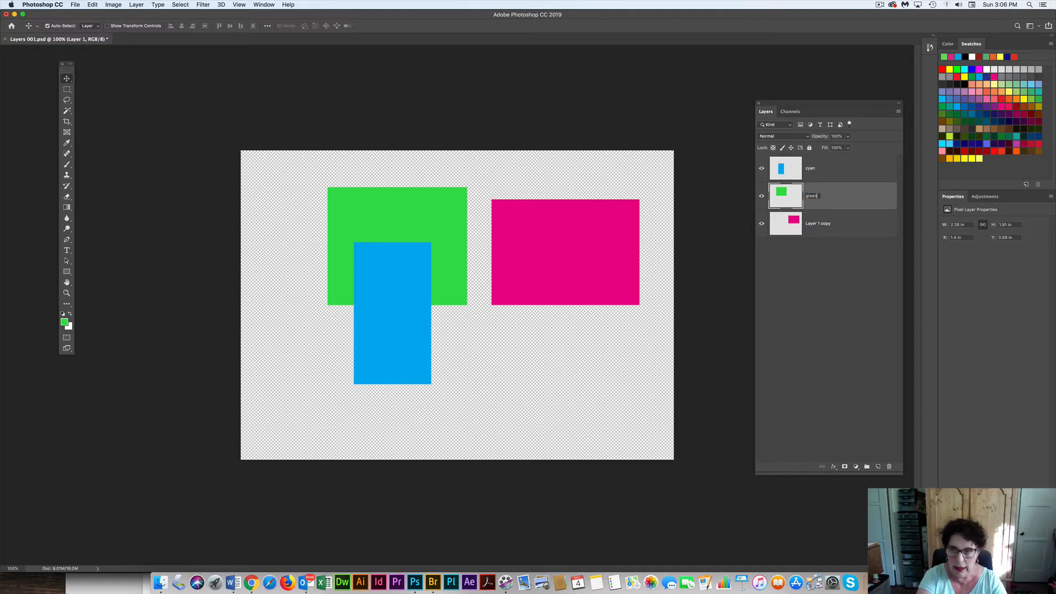
key("Return")
Rename the magenta rectangle's layer to pink
double_click(811, 224)
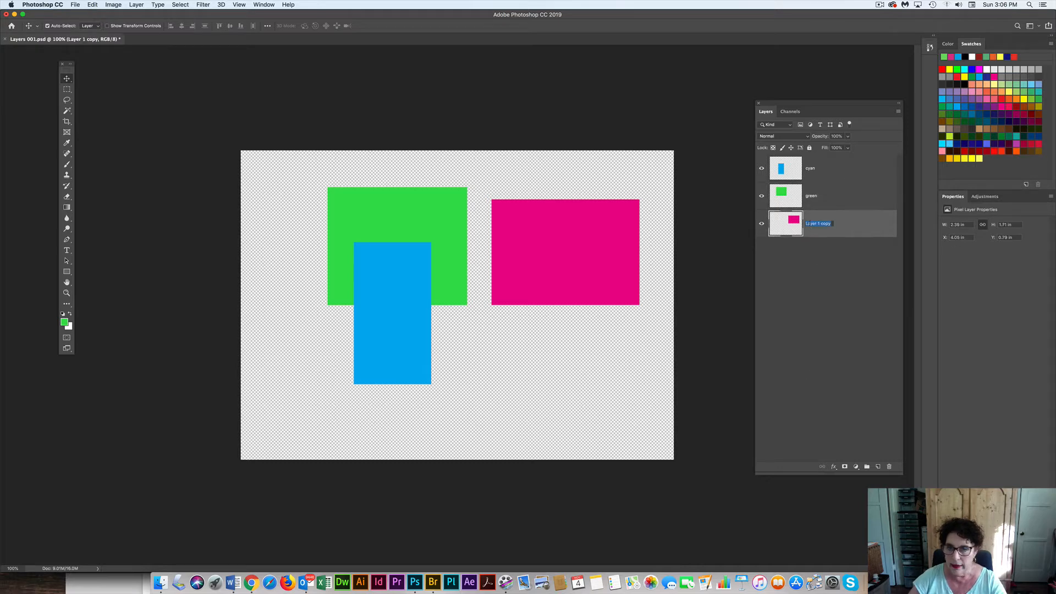
type("pin")
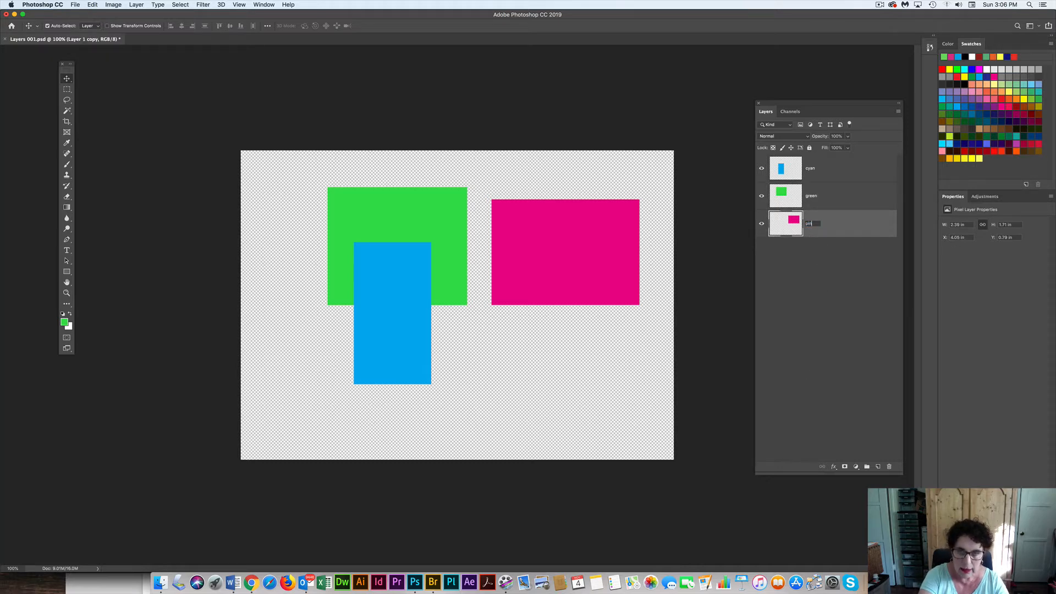
type("k")
key("Return")
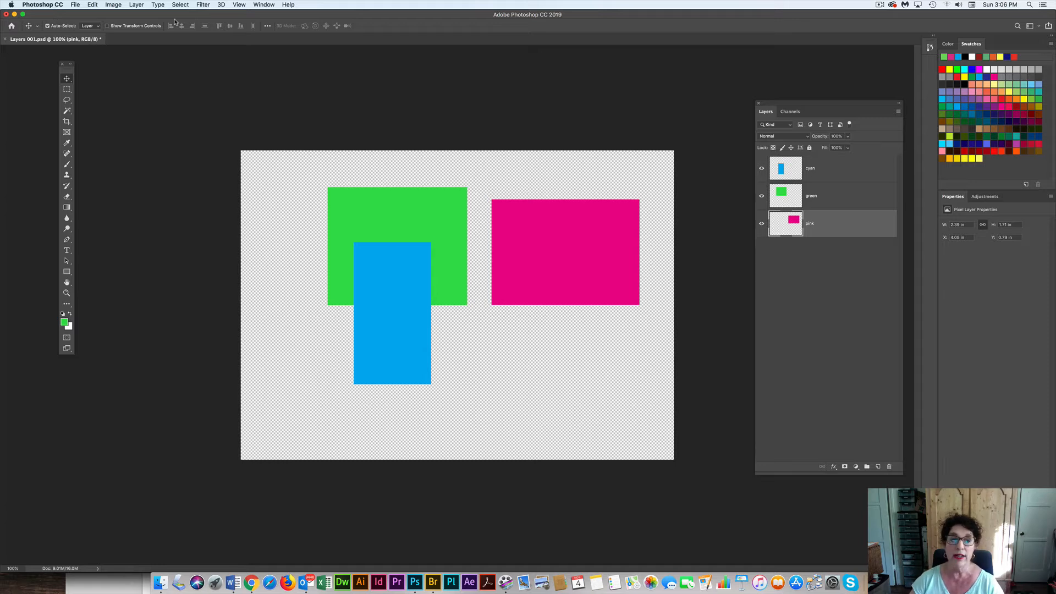
Start saving the document under a new name in the images folder, naming it Layers 001 vers 1.psd
left_click(77, 4)
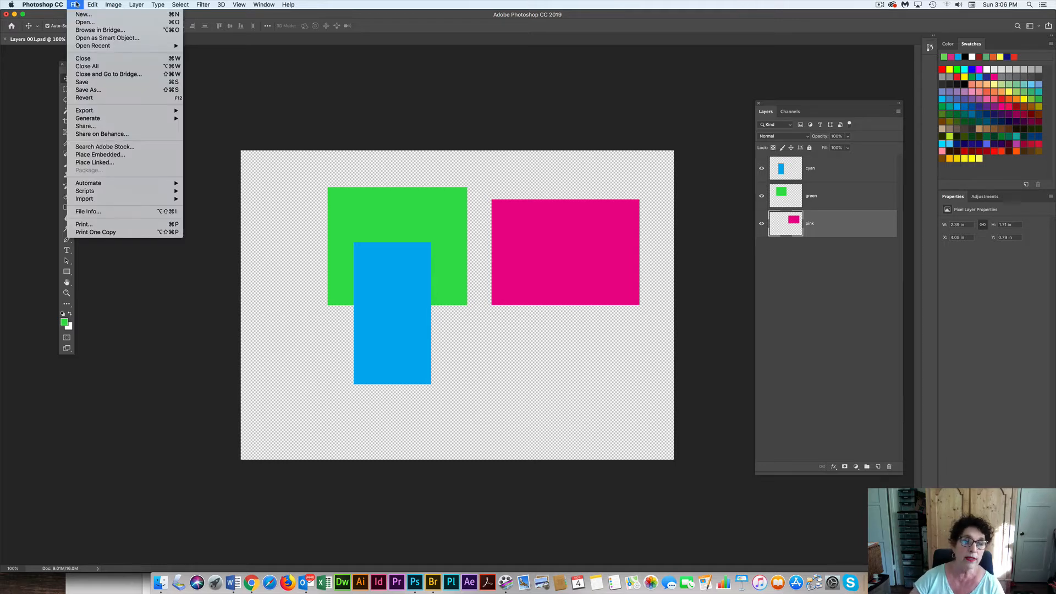
left_click(92, 90)
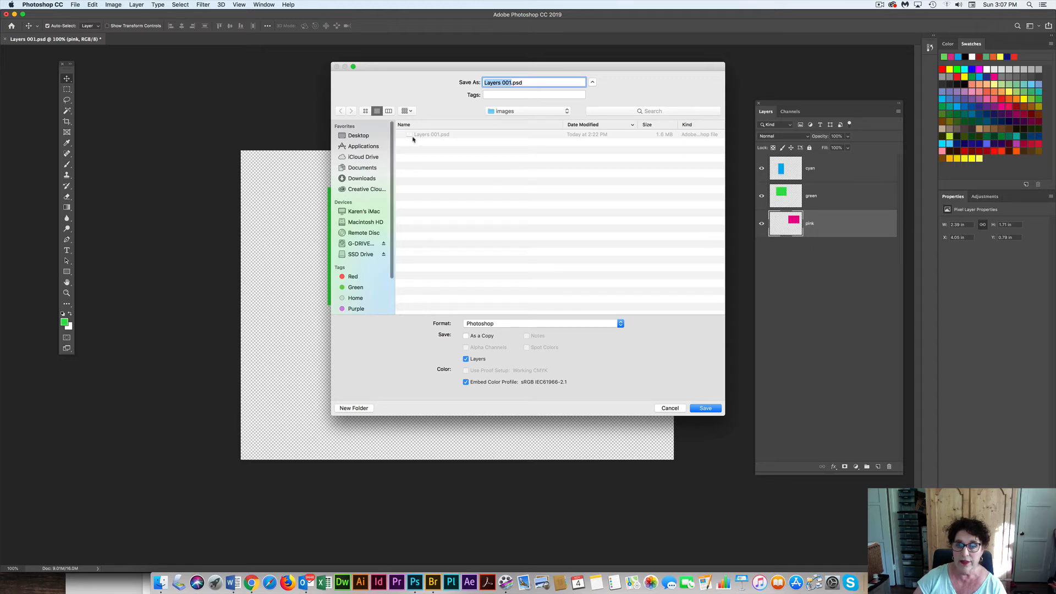
left_click(510, 82)
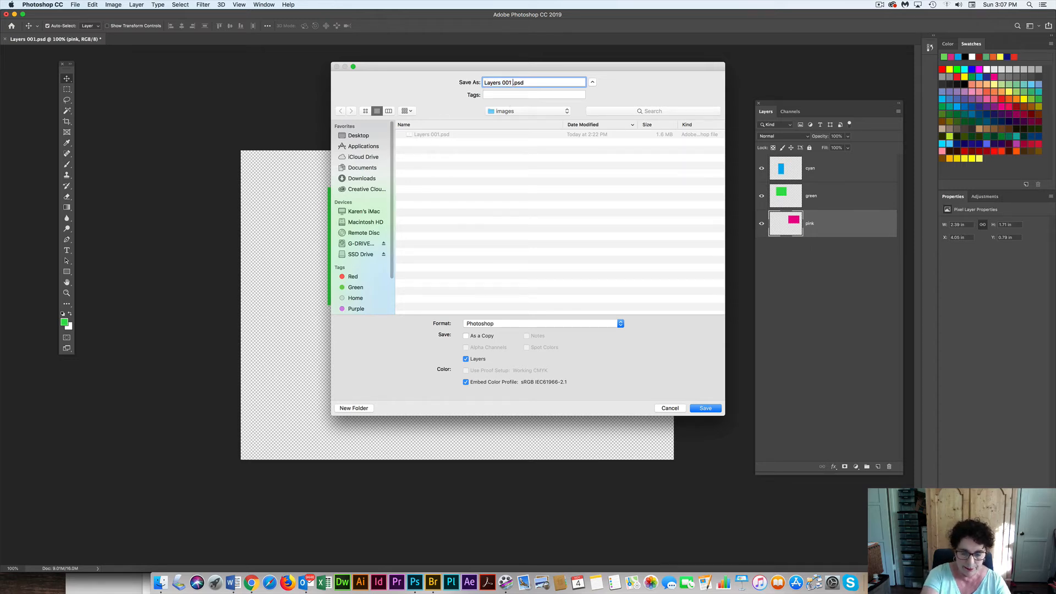
type("F")
type("in")
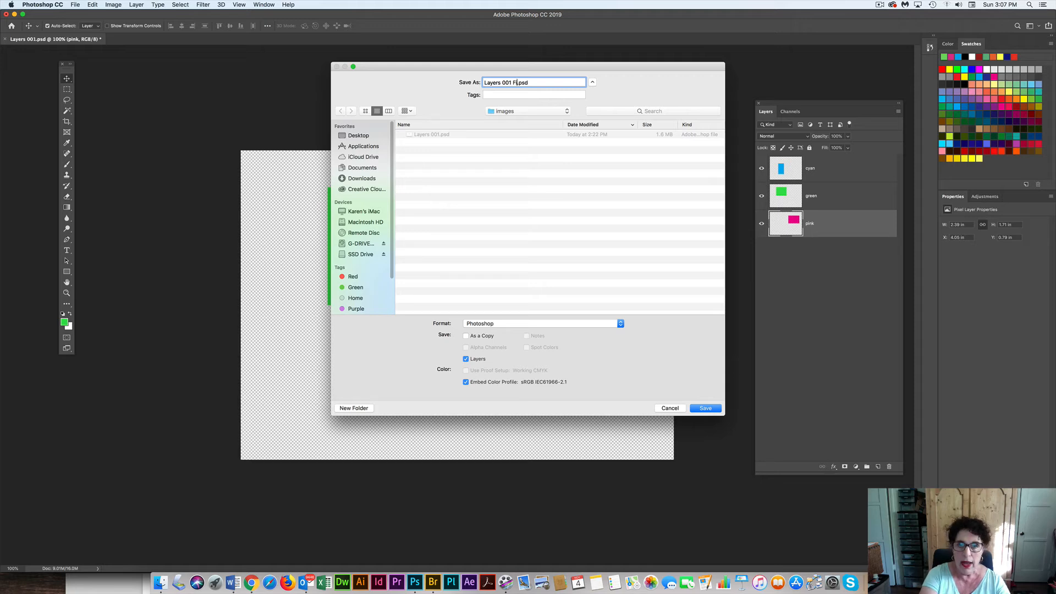
key("BackSpace")
key("BackSpace")
key("BackSpace")
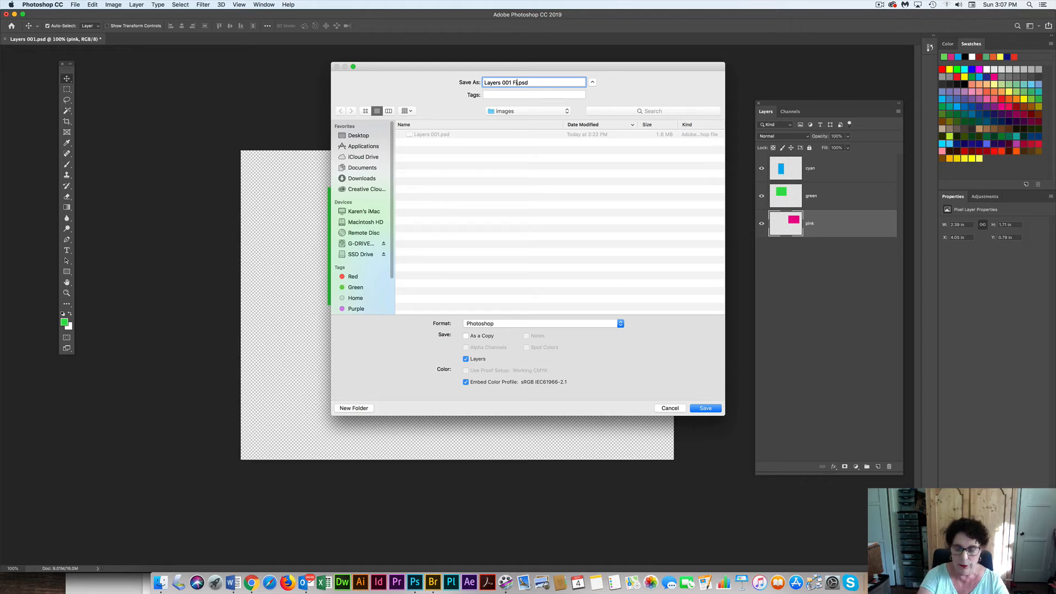
type("ver")
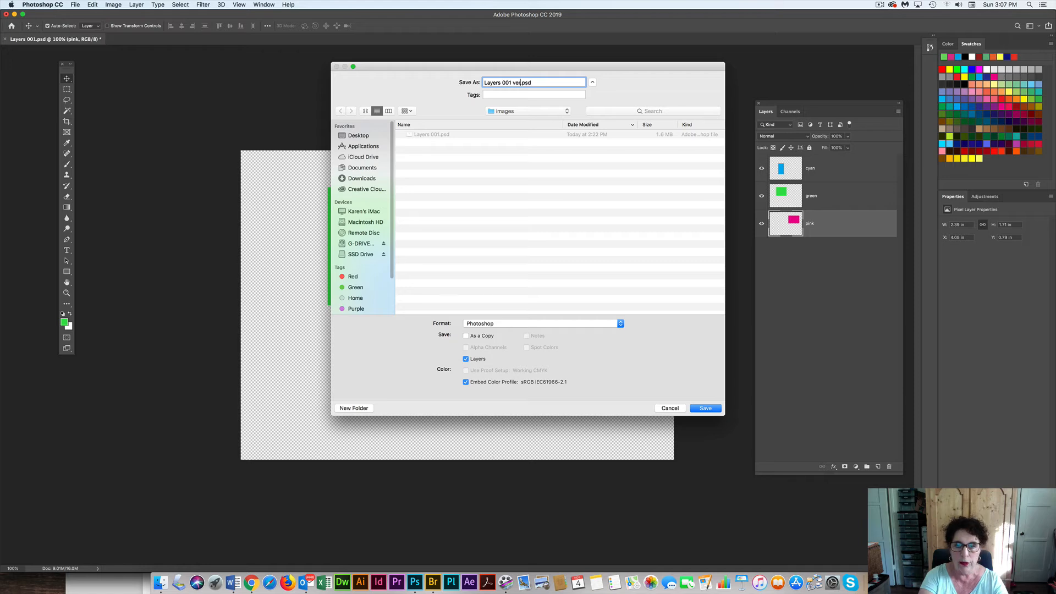
type("s 1")
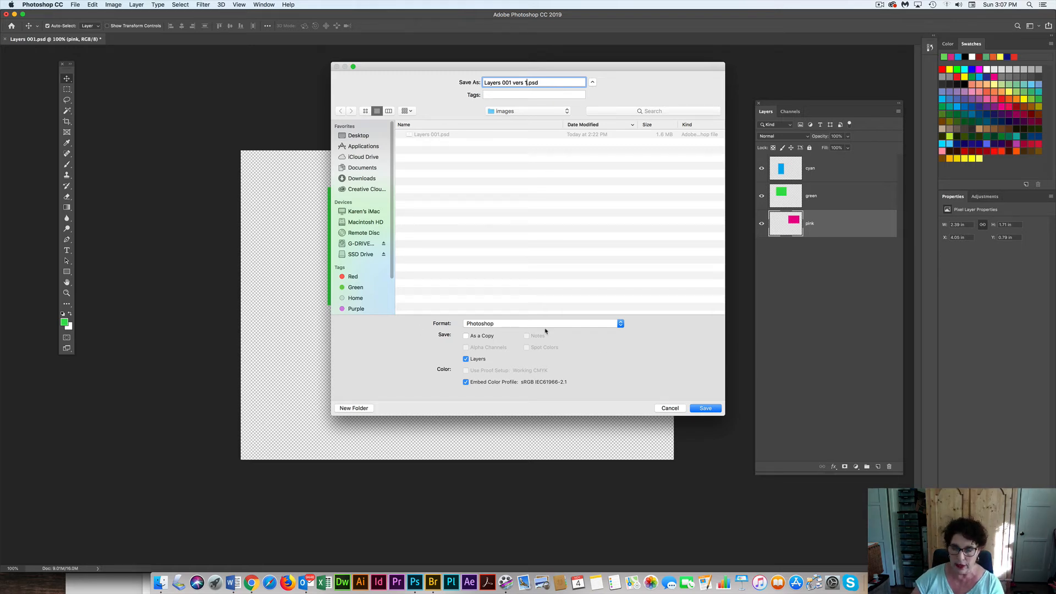
Check the available file formats, save in Photoshop format with Maximize Compatibility on, and set the format options not to show again
left_click(565, 324)
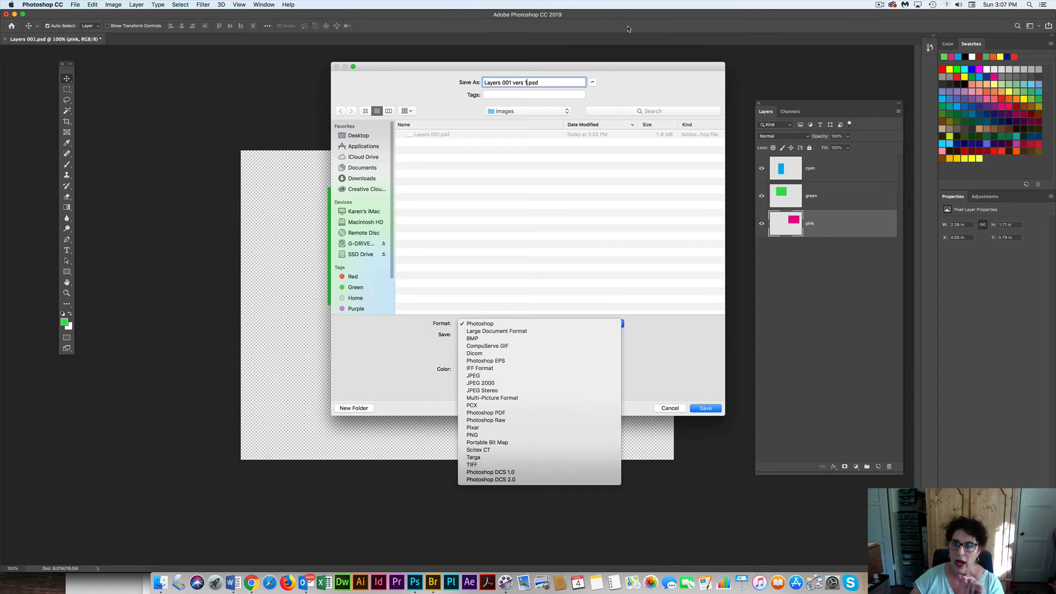
left_click(627, 77)
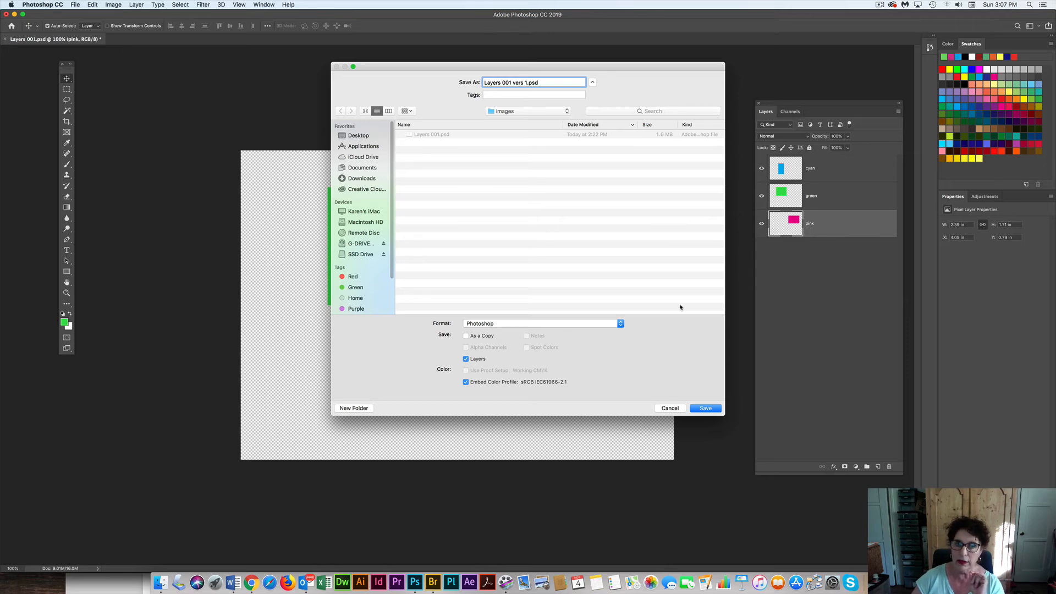
left_click(710, 409)
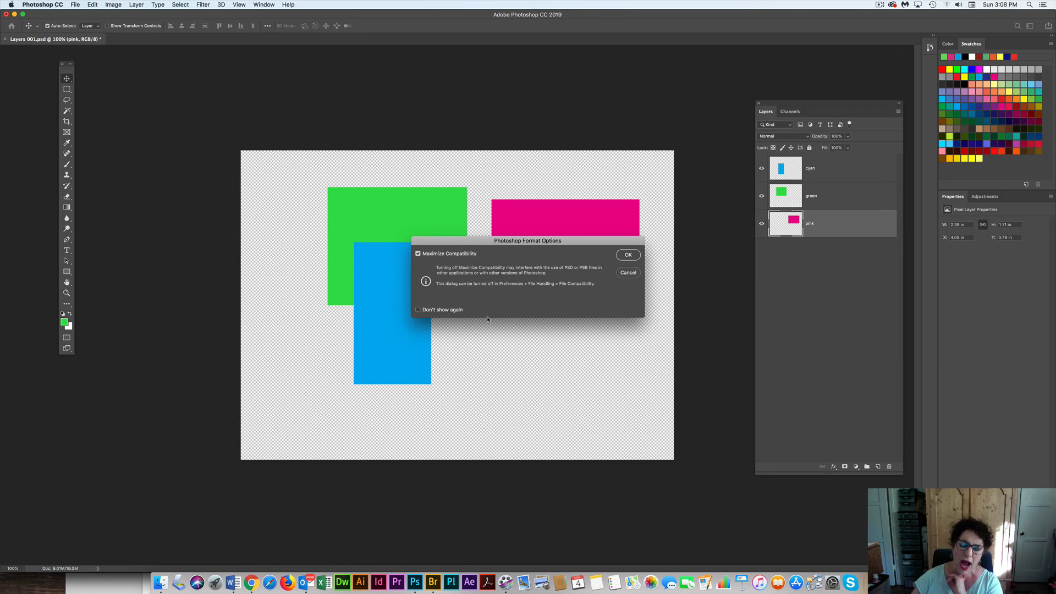
left_click(417, 310)
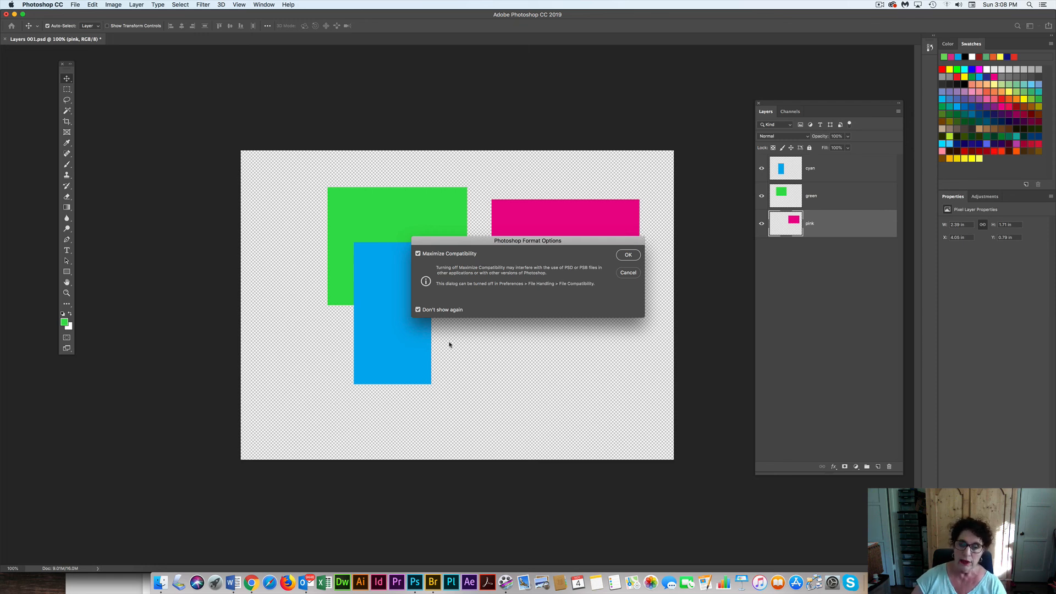
left_click(628, 255)
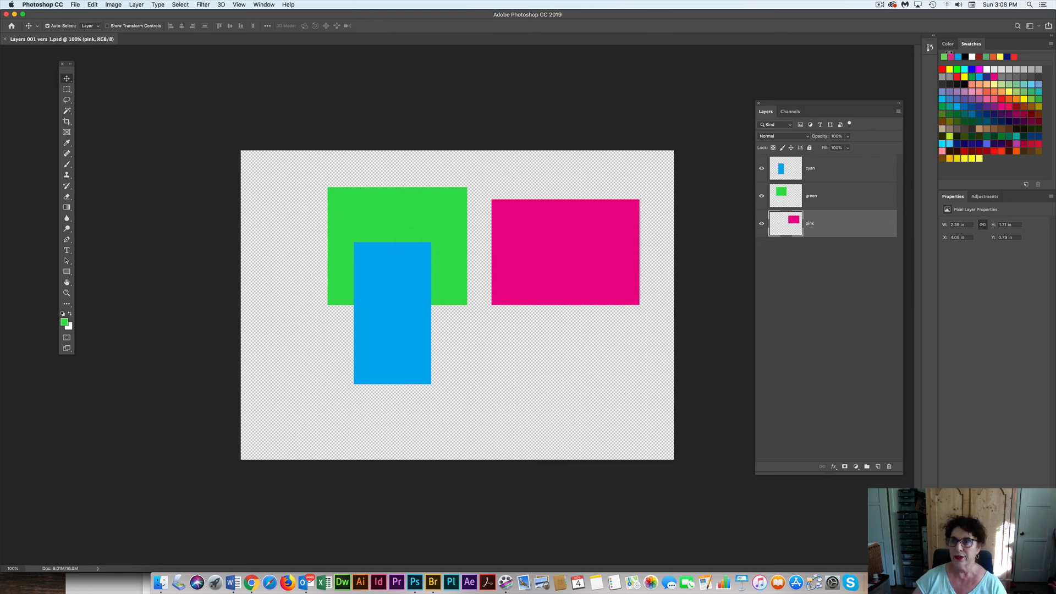
left_click(879, 5)
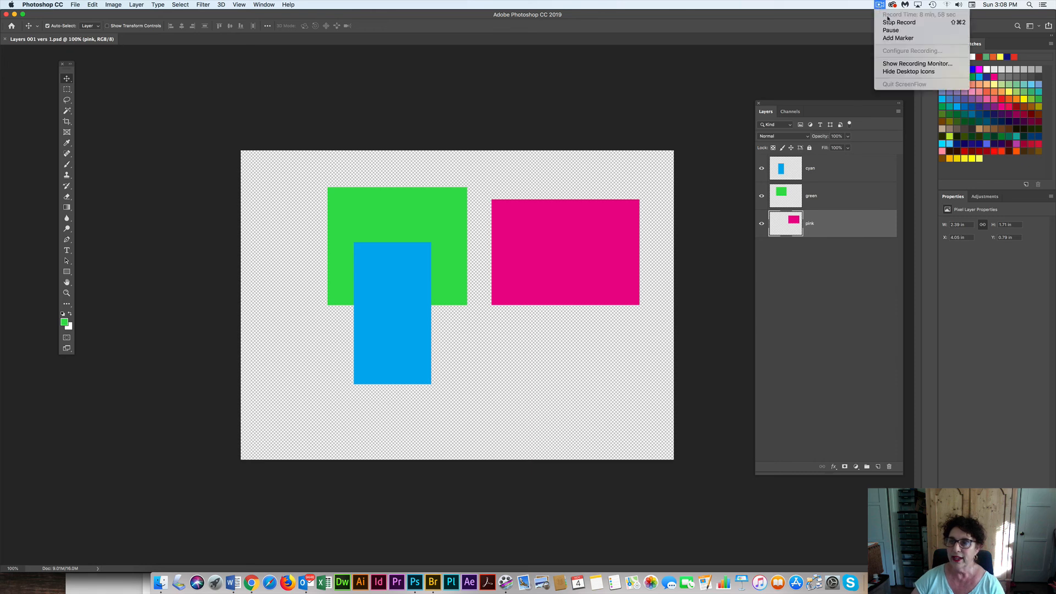